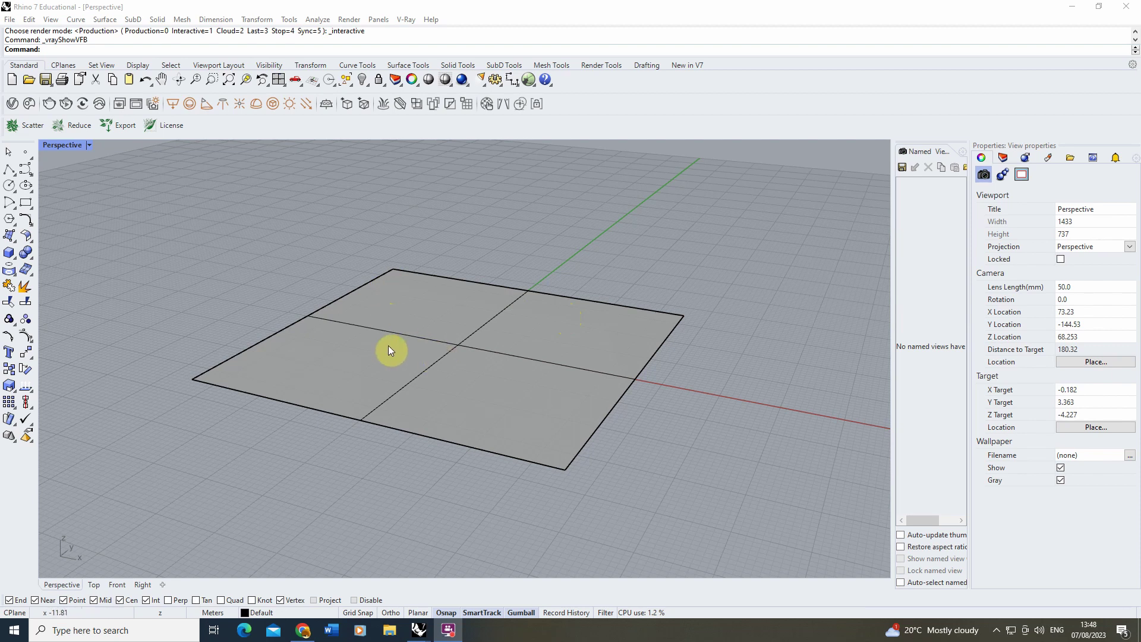
- Create a new Blend material in the V-Ray Asset Editor alongside the Concrete, Earth and Grass materials
right_drag(398, 356, 526, 400)
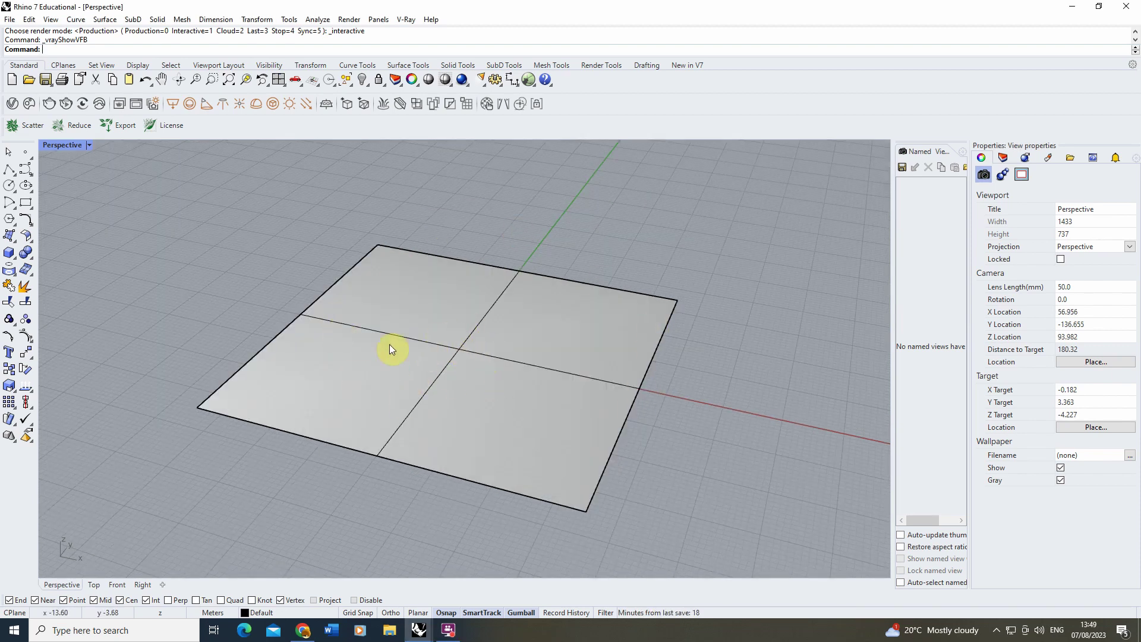
click(12, 104)
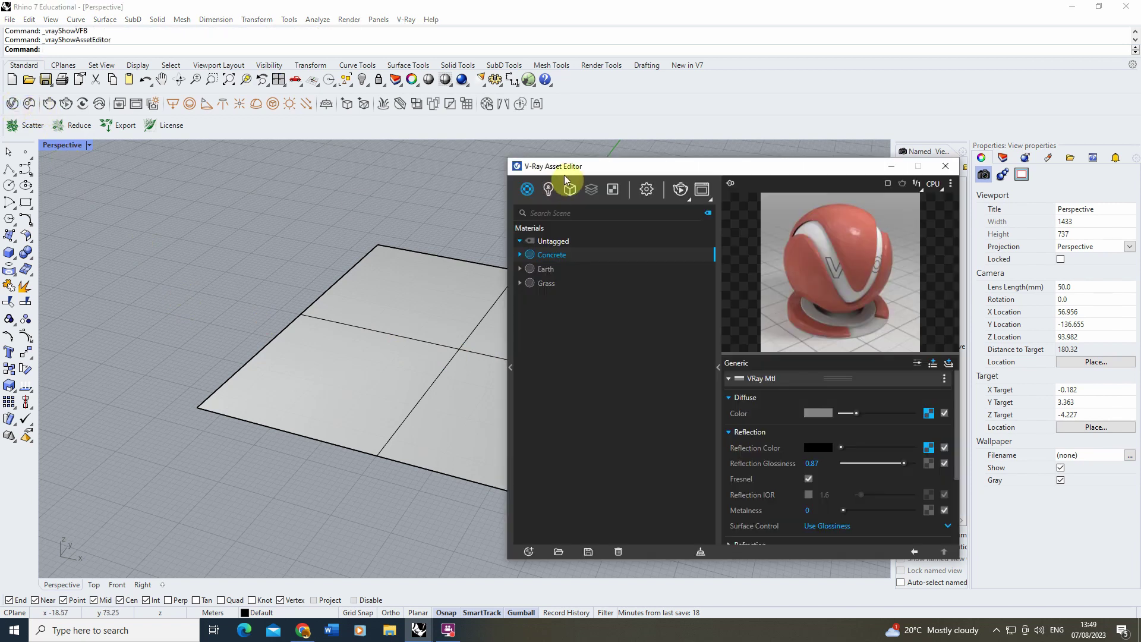
drag(603, 169, 478, 161)
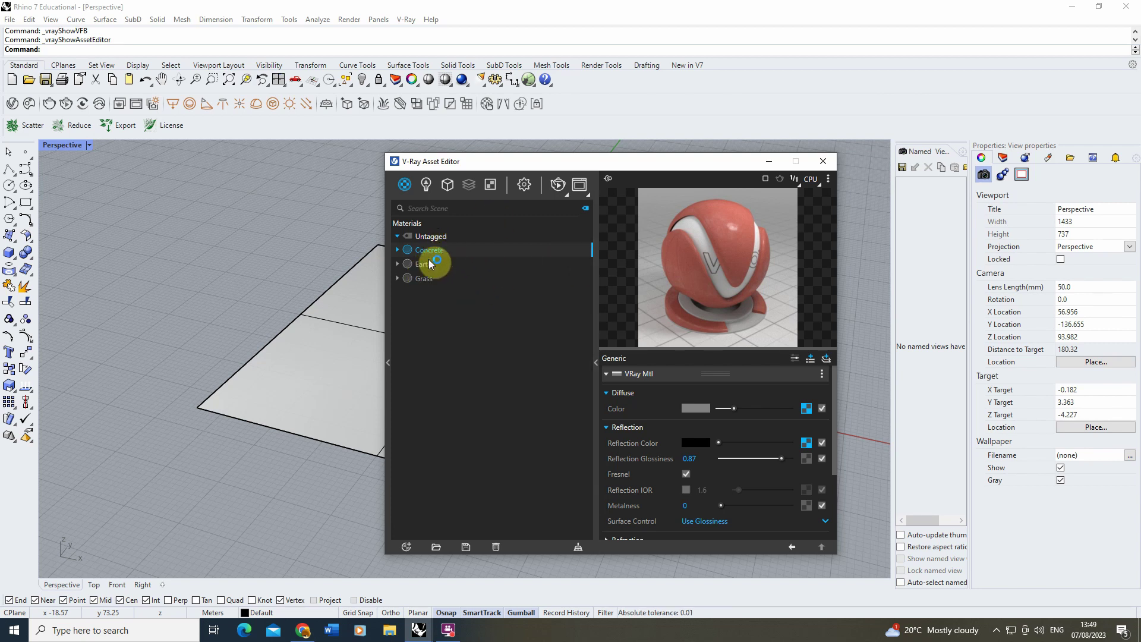
click(434, 280)
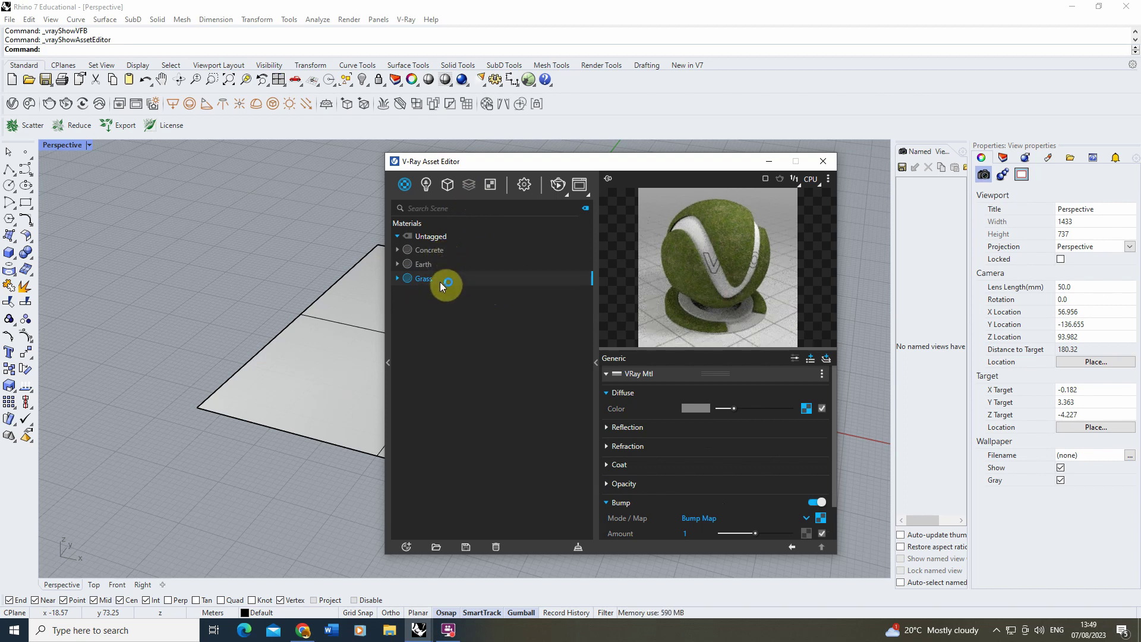
click(407, 547)
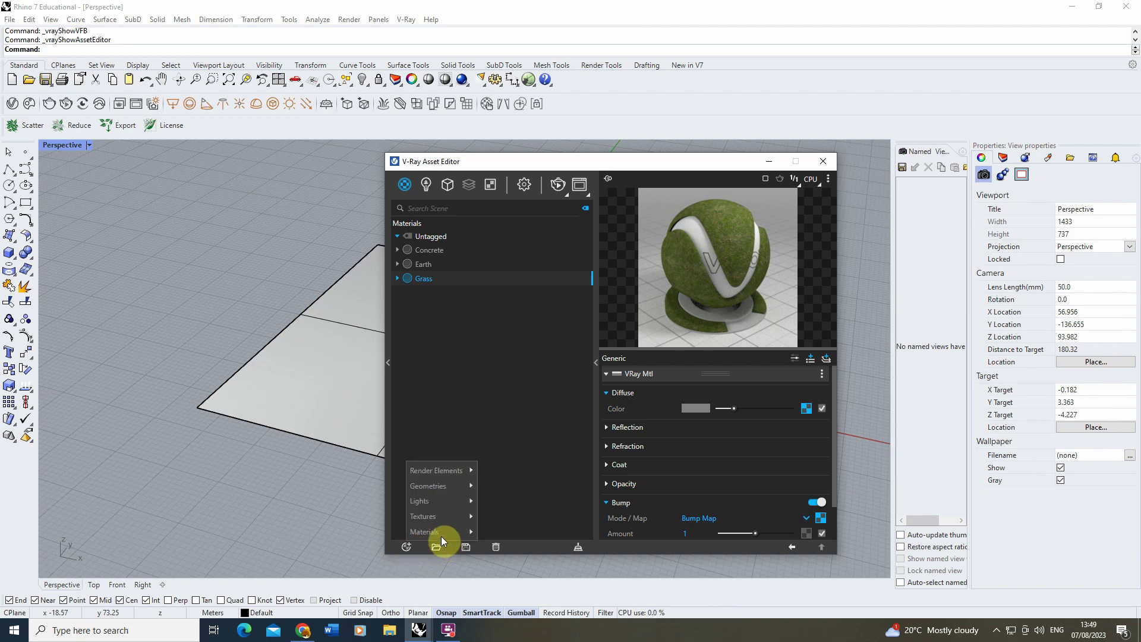
mouse_move(440, 536)
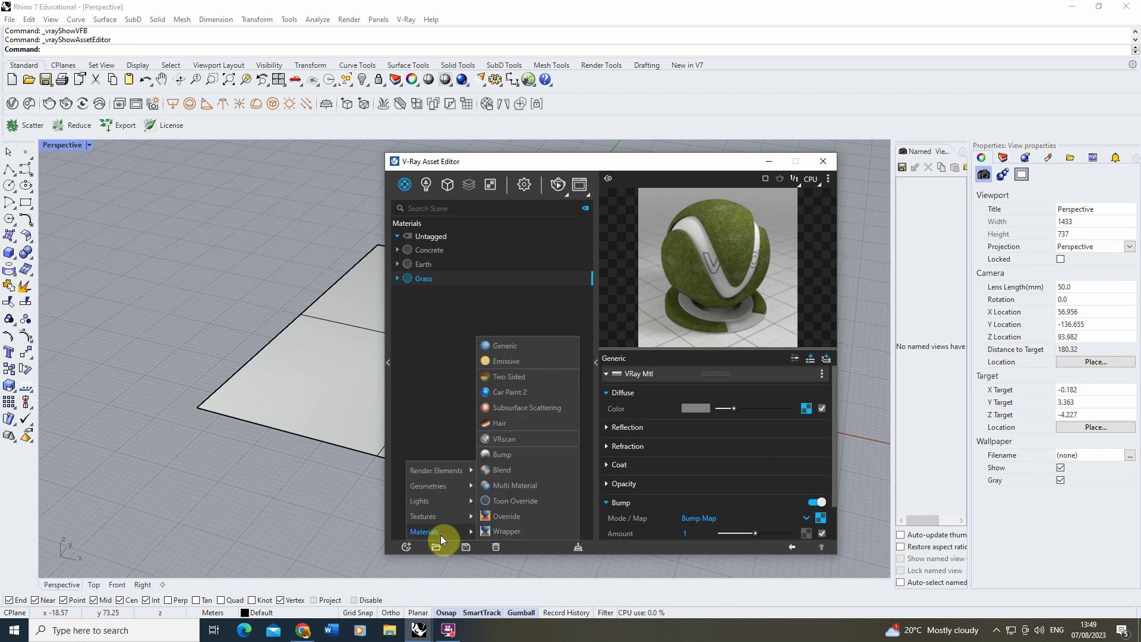
click(514, 469)
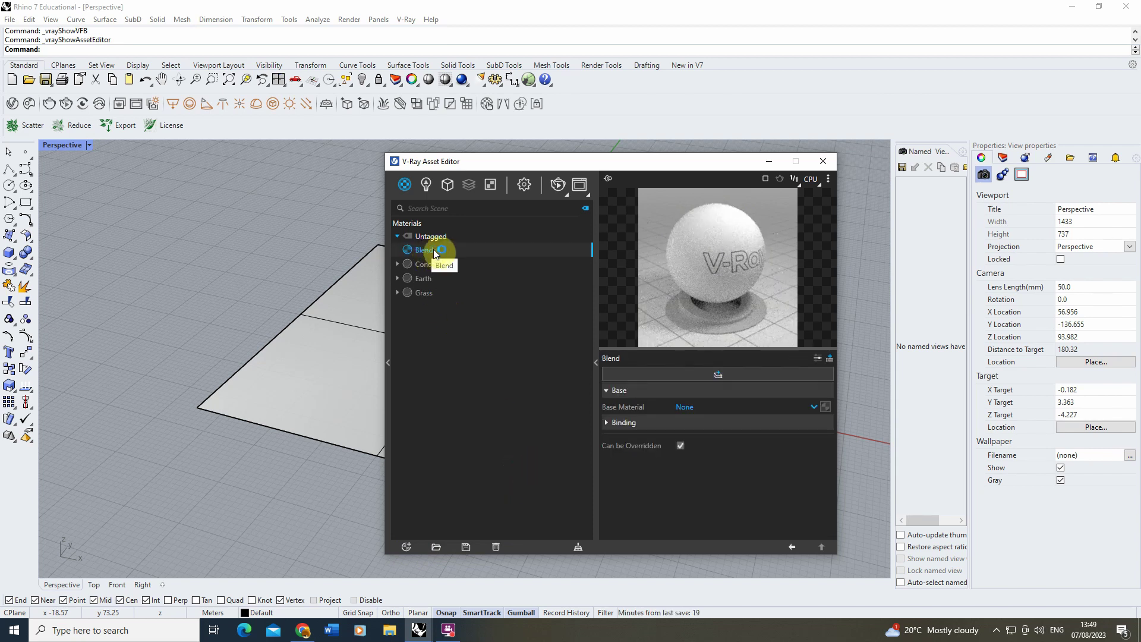
click(597, 374)
click(597, 372)
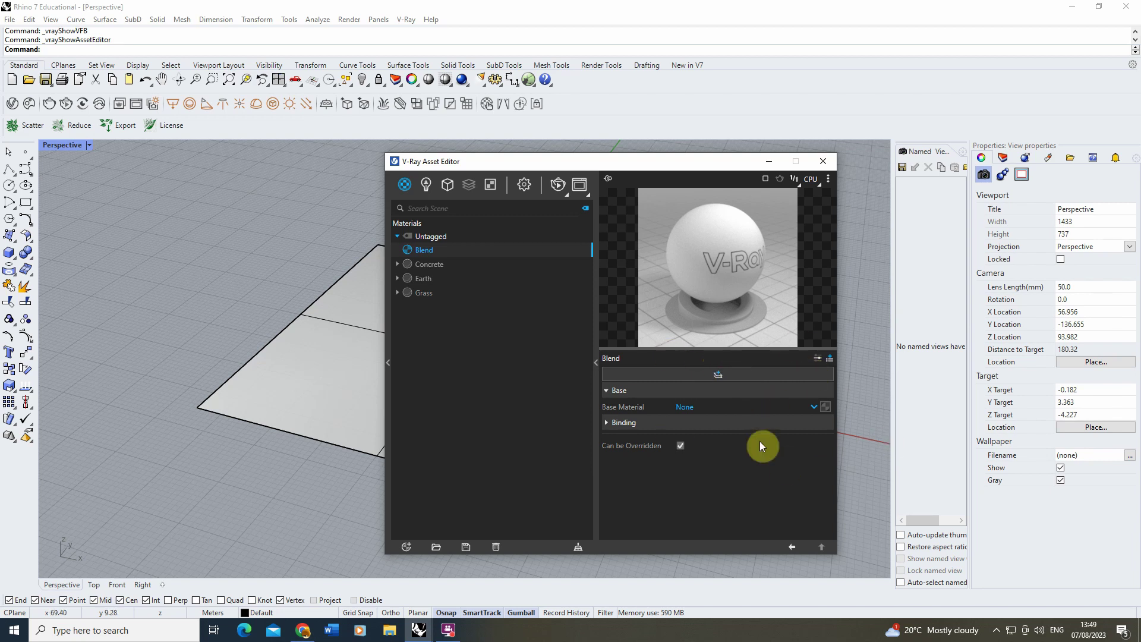
- Set the Blend's base material to Concrete and add a coat layer that uses the Earth material
click(719, 408)
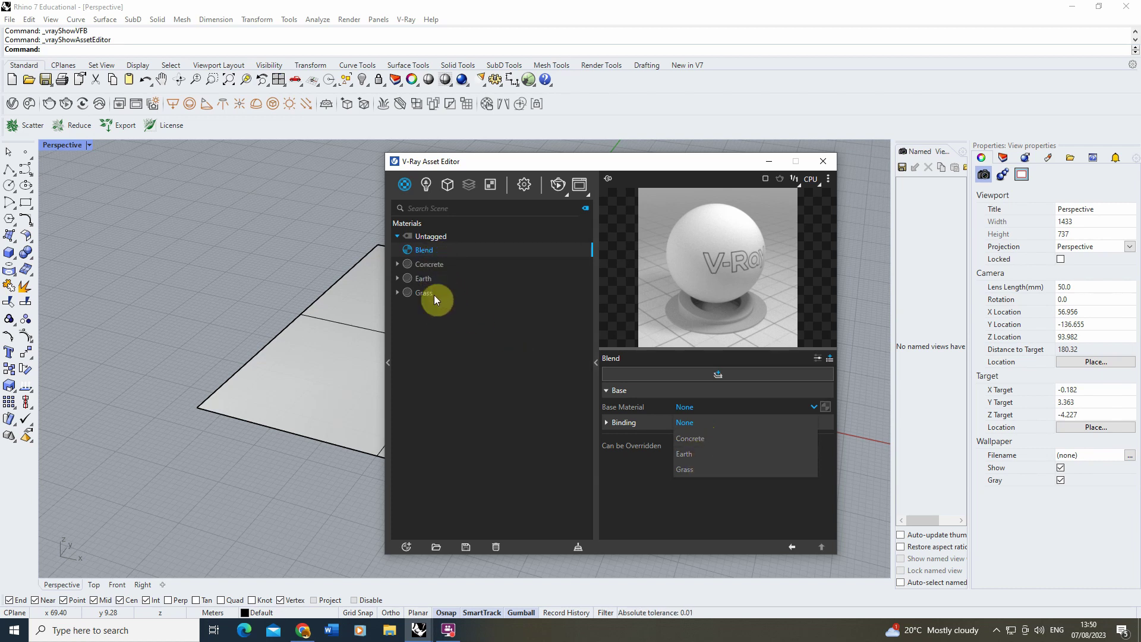
click(704, 438)
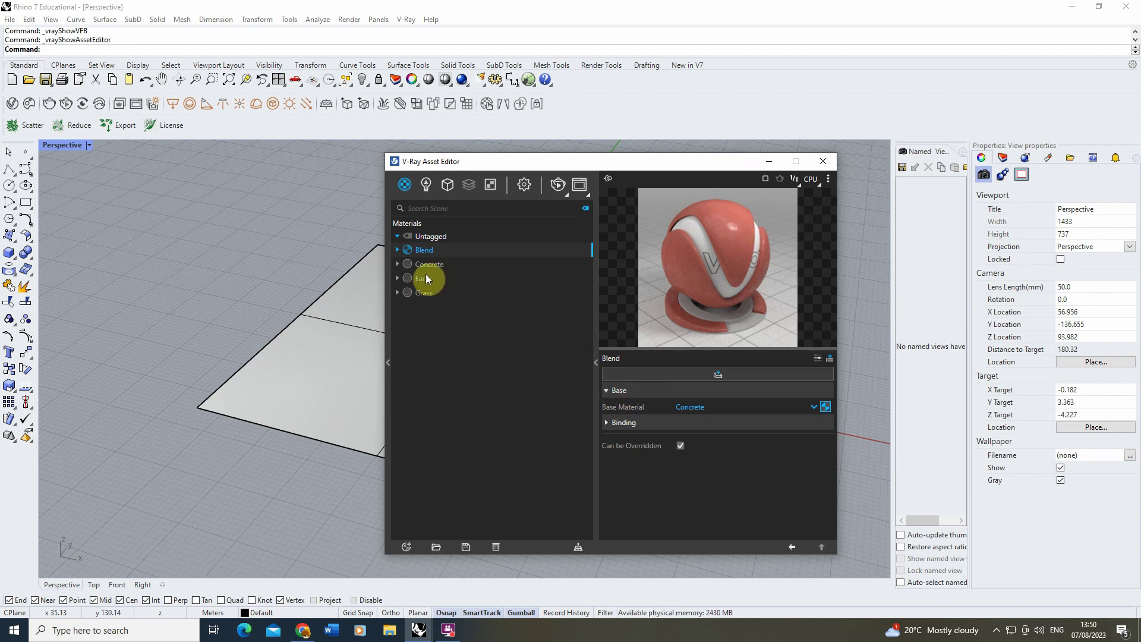
click(721, 375)
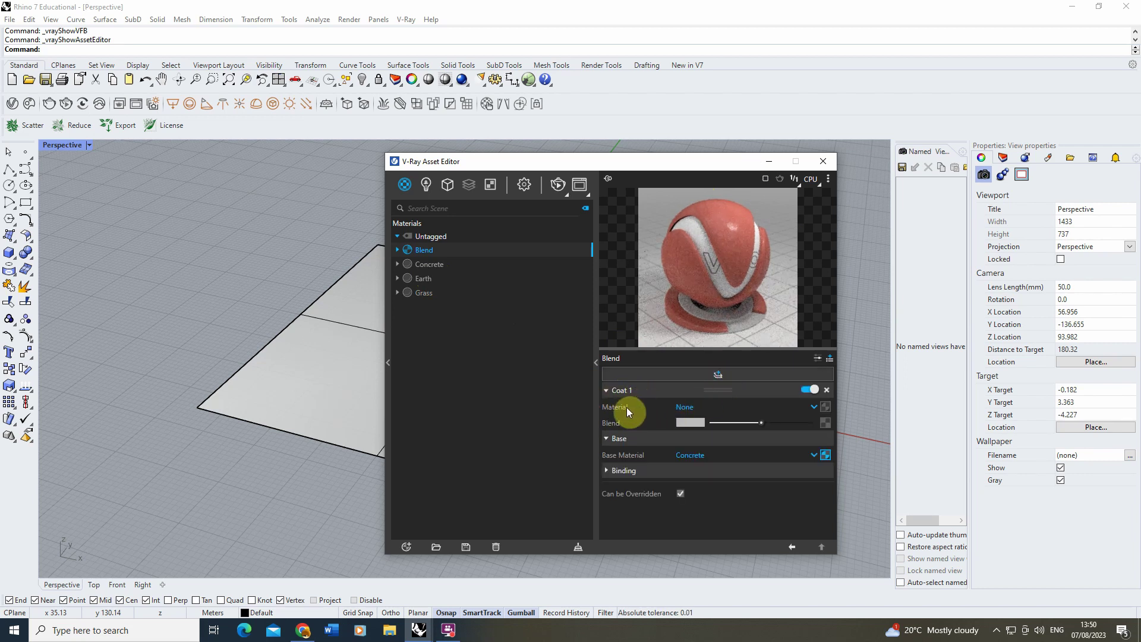
click(706, 407)
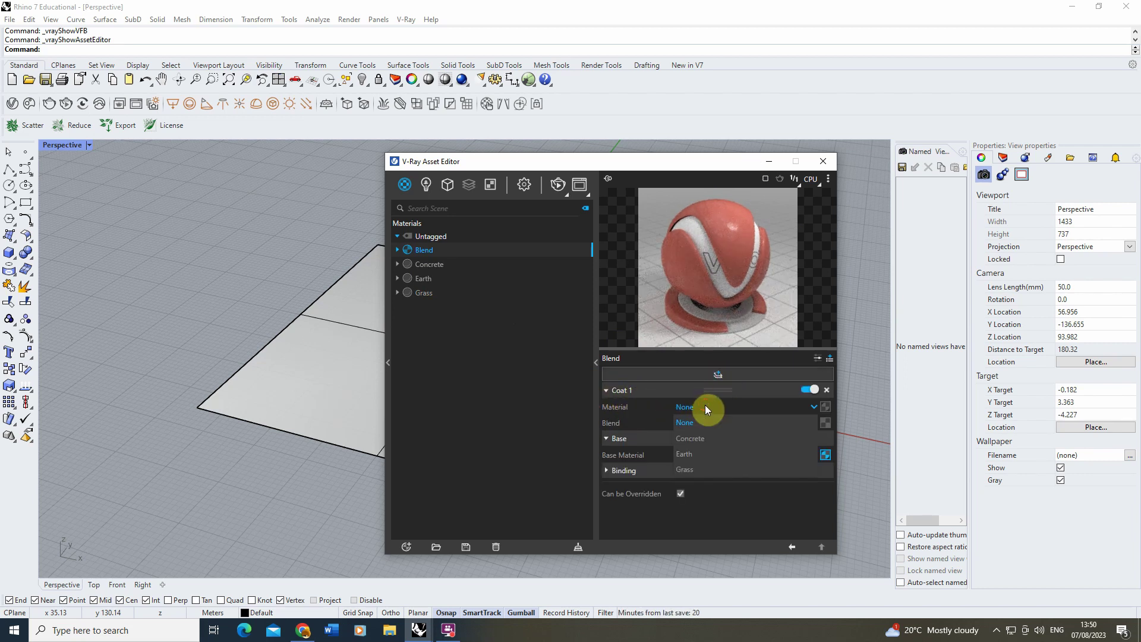
click(701, 452)
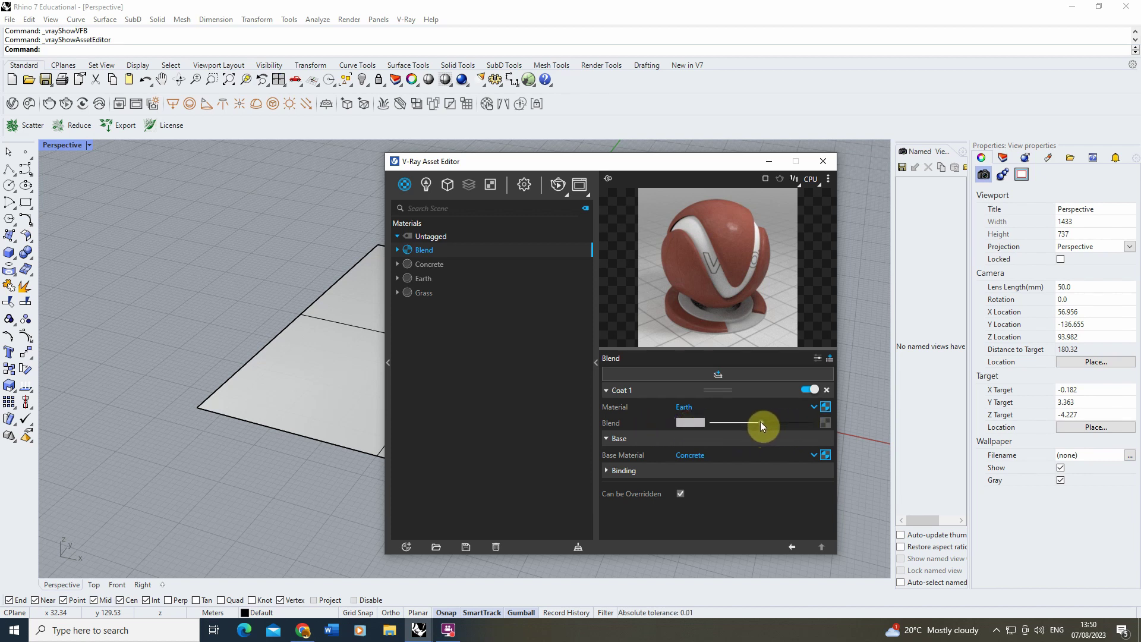
- Try different blend amounts for the Earth coat between black and white, leaving it at a mid grey
drag(761, 422, 736, 423)
drag(793, 425, 746, 427)
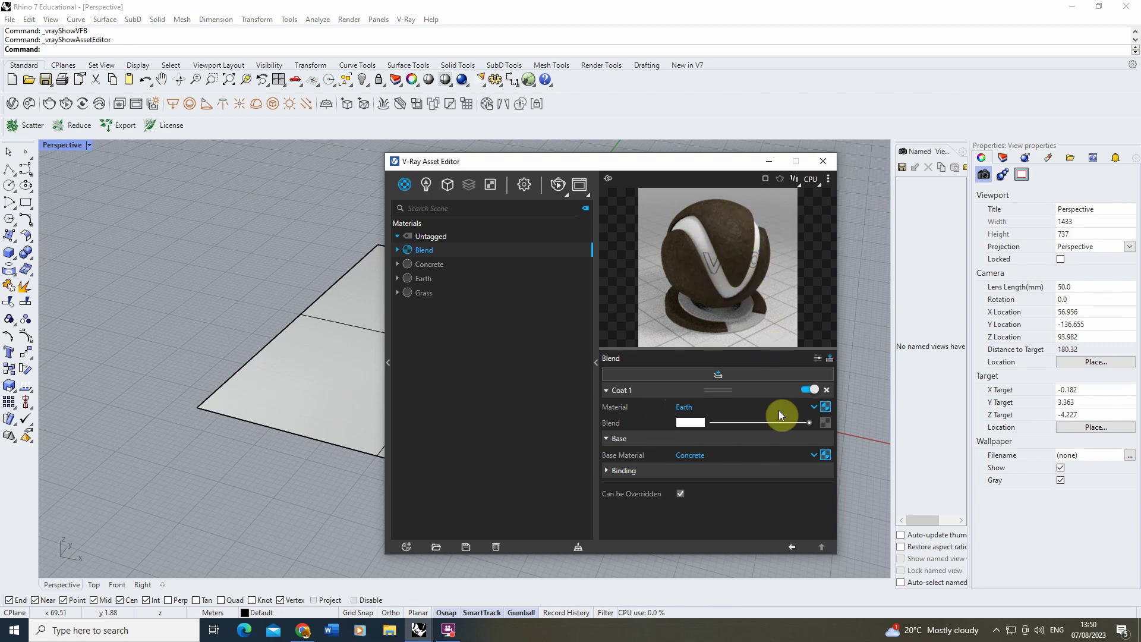
drag(809, 423, 680, 436)
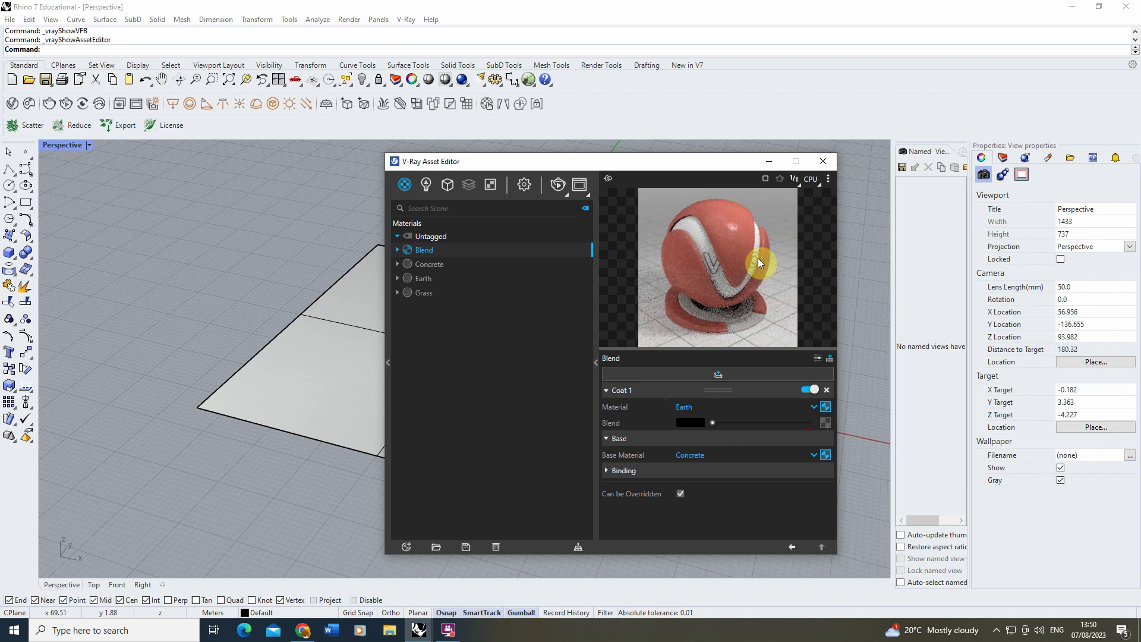
click(764, 422)
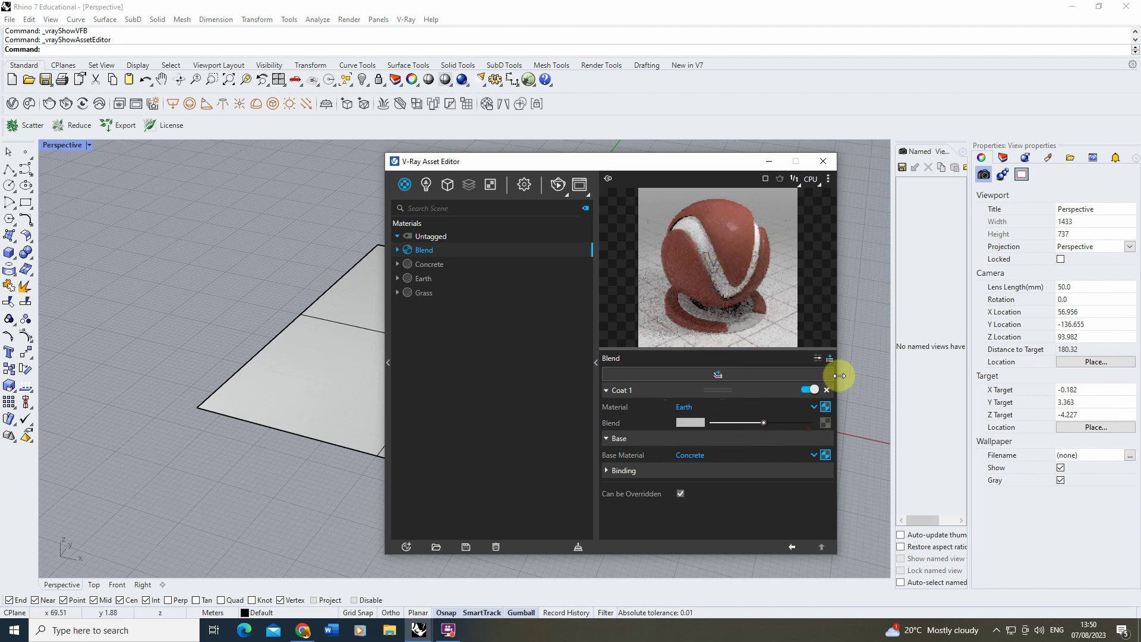
drag(784, 422, 748, 423)
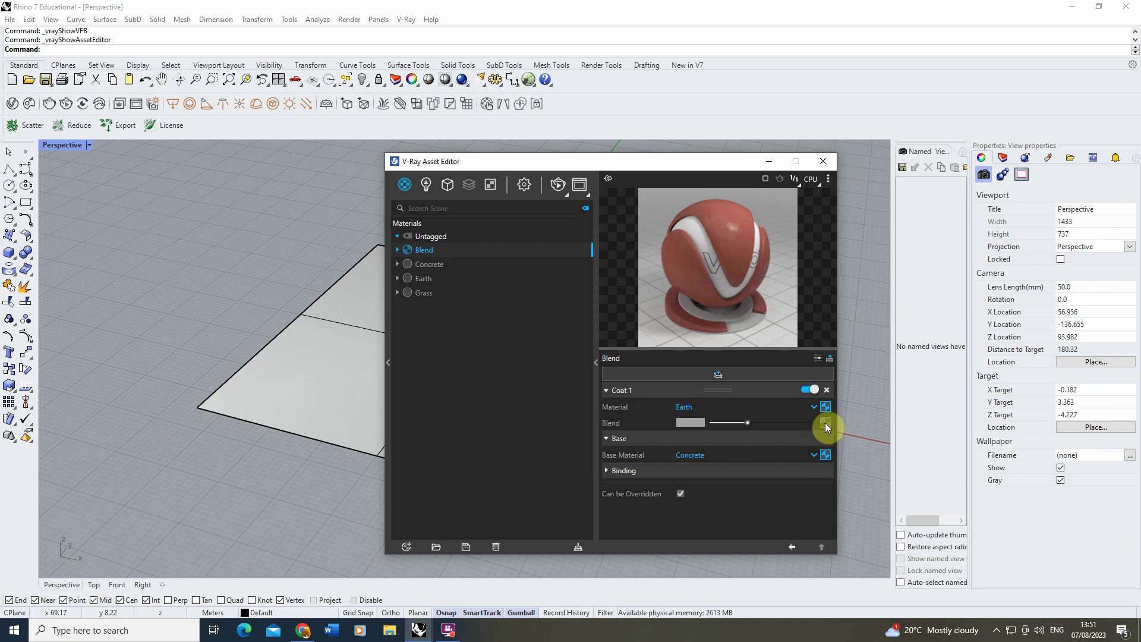
- Assign a Checker texture as the blend map of Coat 1 and return to the Blend material settings
click(825, 424)
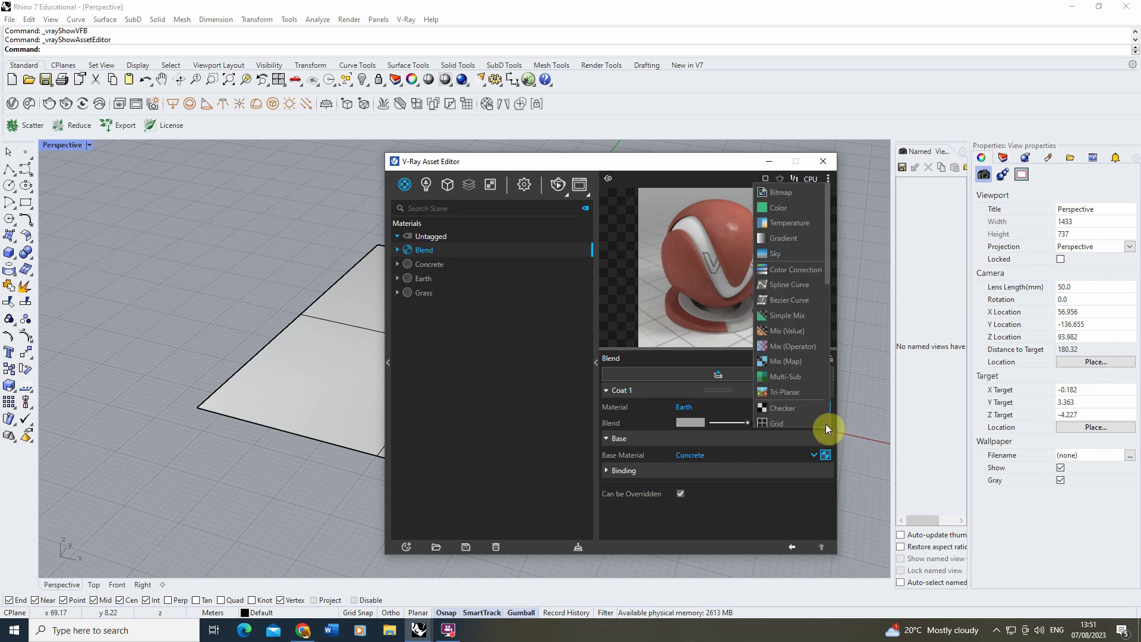
scroll(783, 291, down, 3)
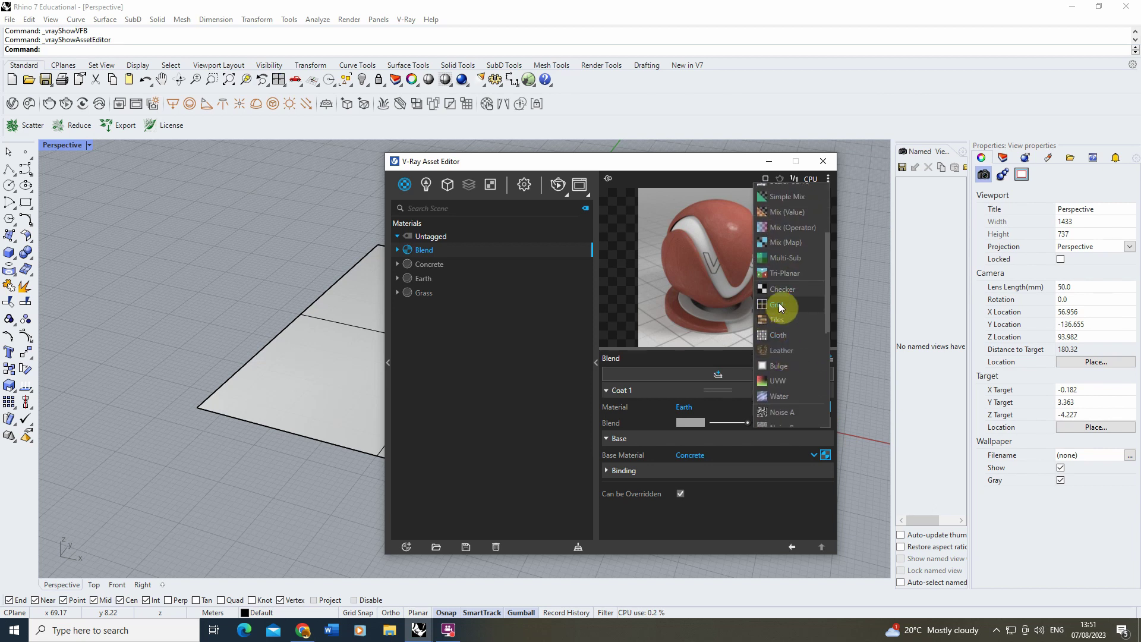
click(791, 291)
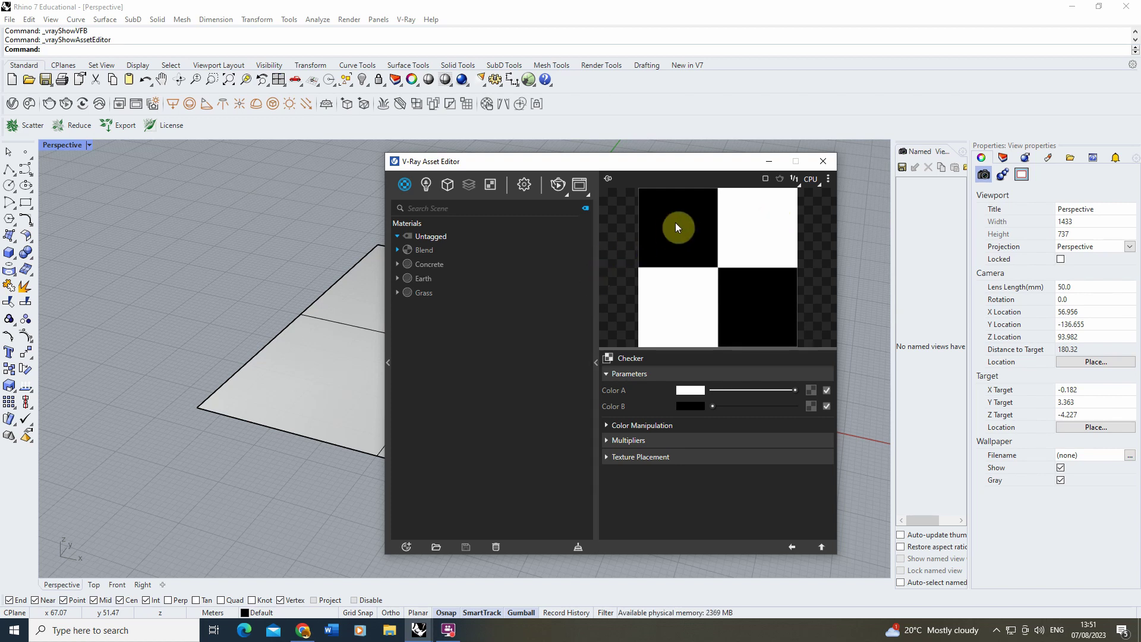
click(795, 548)
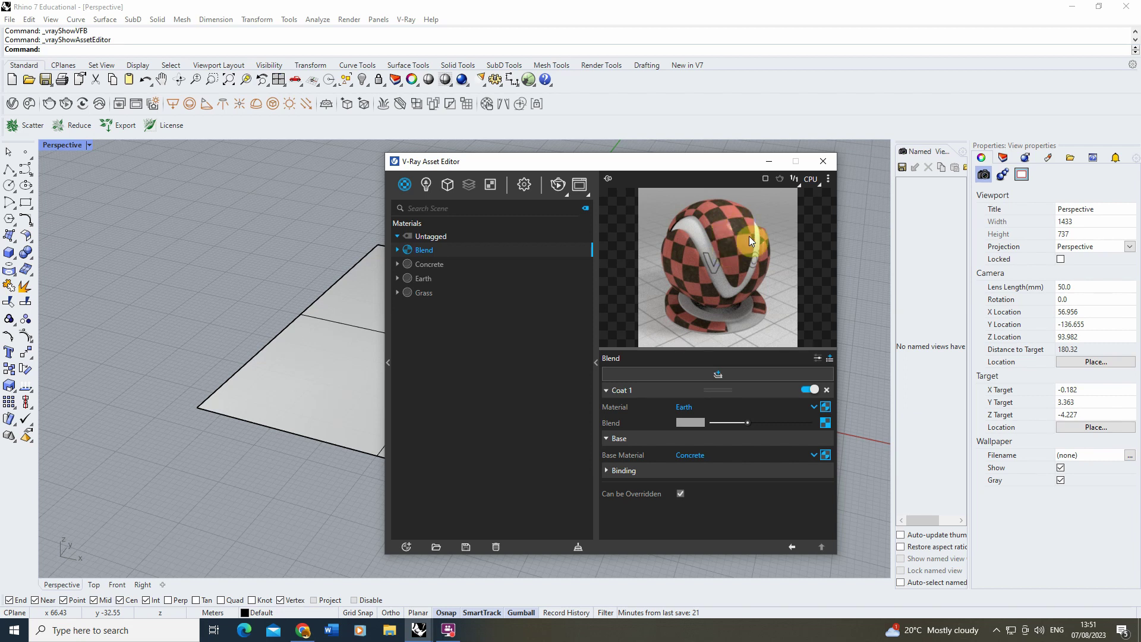
- Start an interactive V-Ray render of the perspective view and minimise the frame buffer
drag(542, 159, 566, 154)
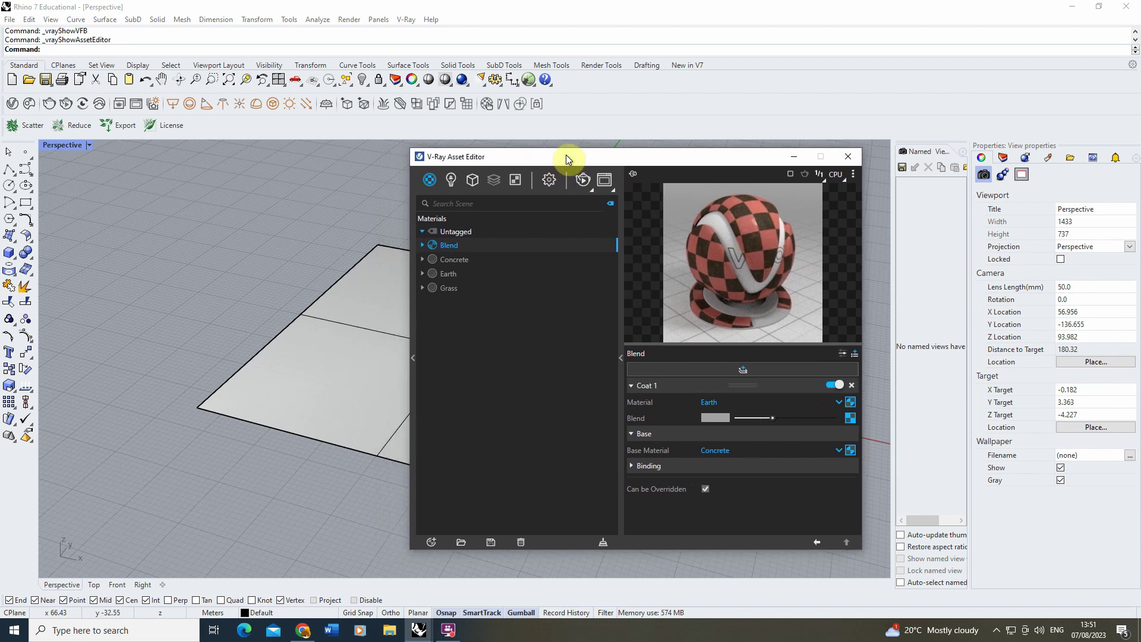
click(590, 182)
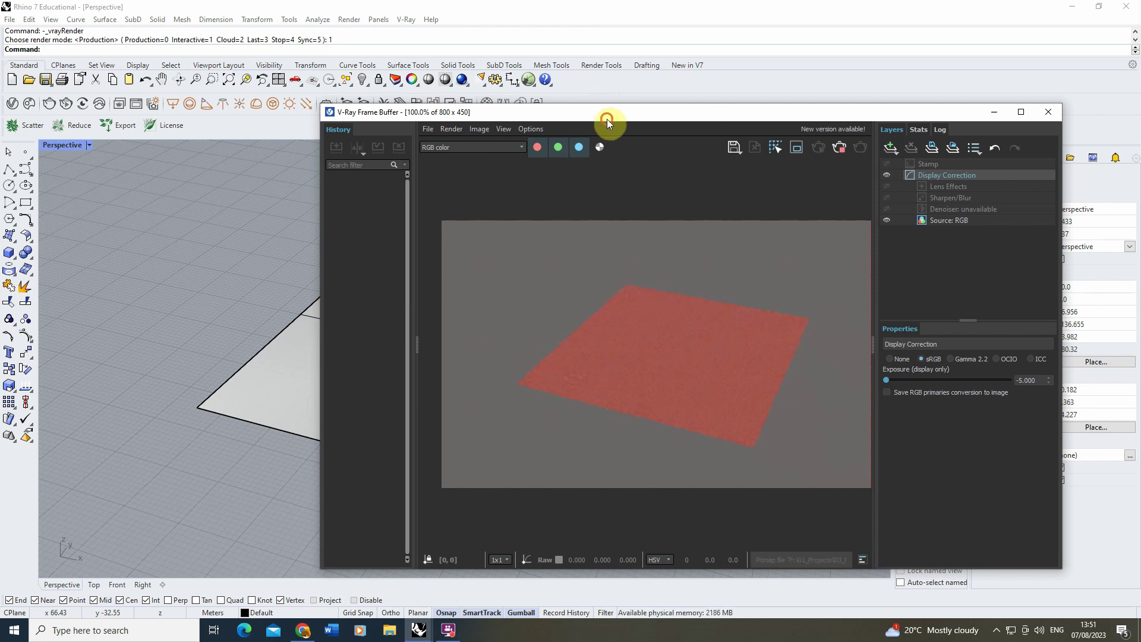
drag(608, 119, 500, 98)
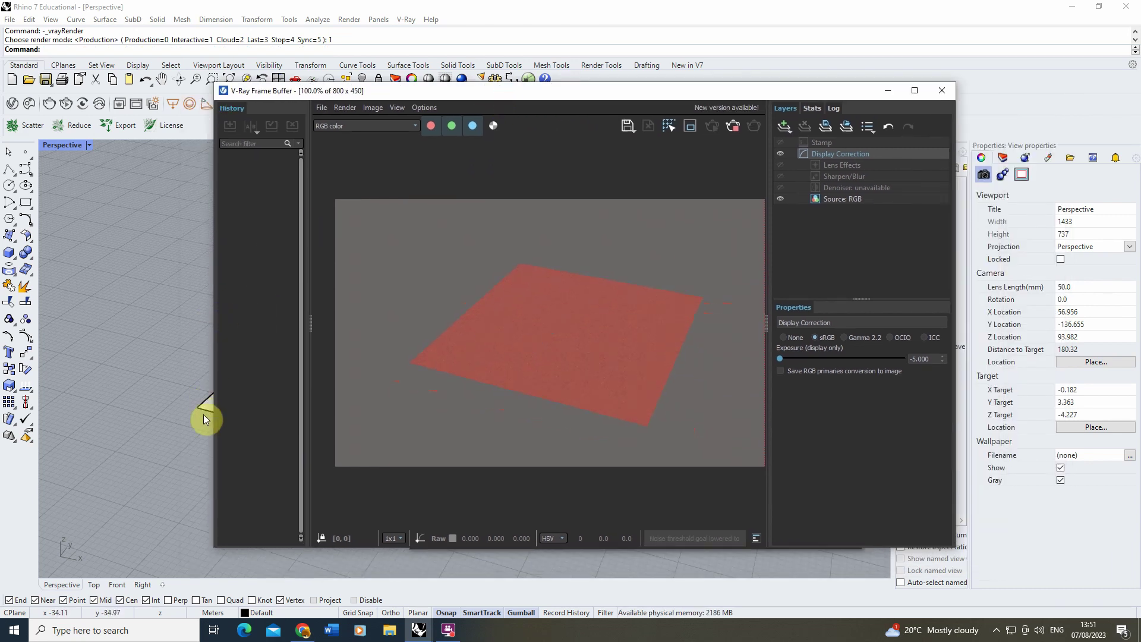
click(888, 90)
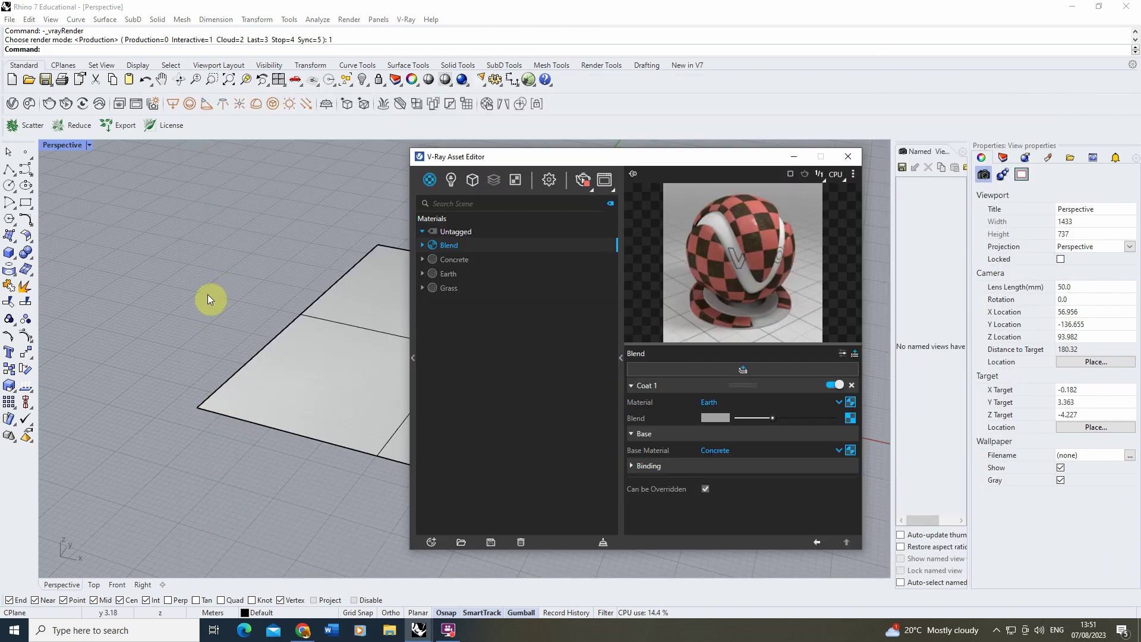
- Select the square ground surface and apply the Blend material to it
scroll(199, 332, up, 2)
click(198, 332)
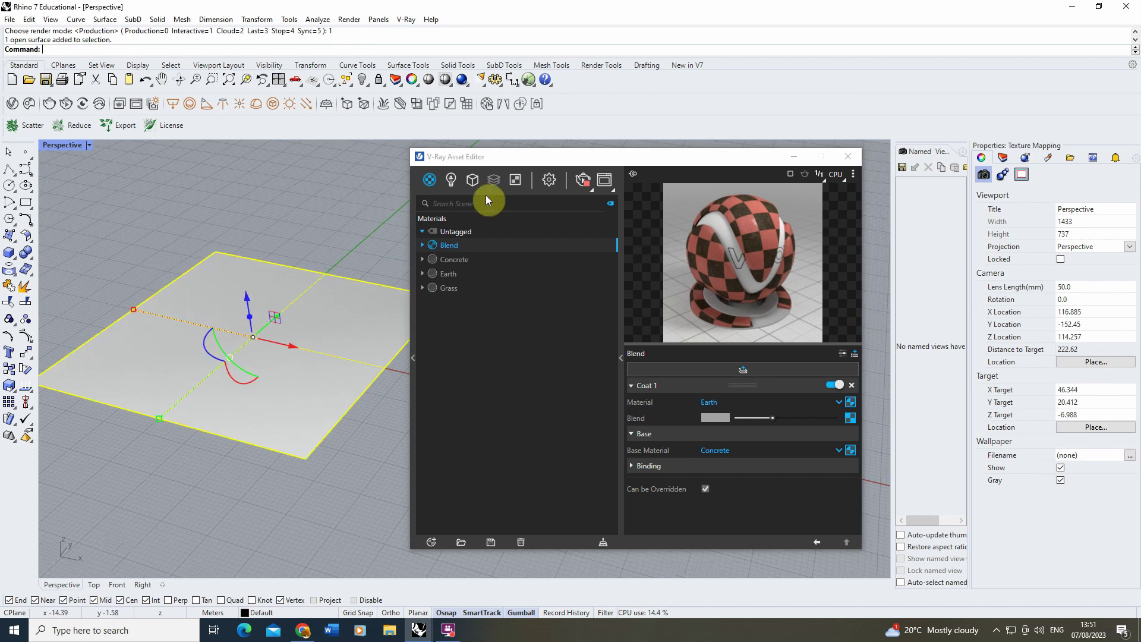
right_click(474, 247)
click(493, 270)
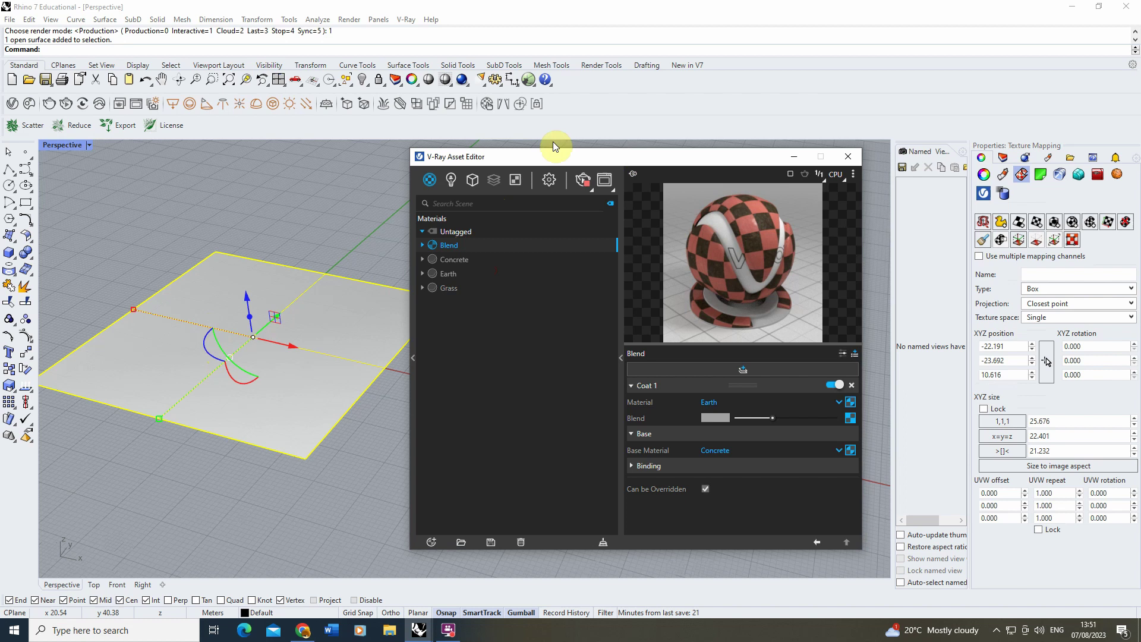
- Bring back the live render, view the surface closer up, and place the Asset Editor beside the rendered image
click(590, 184)
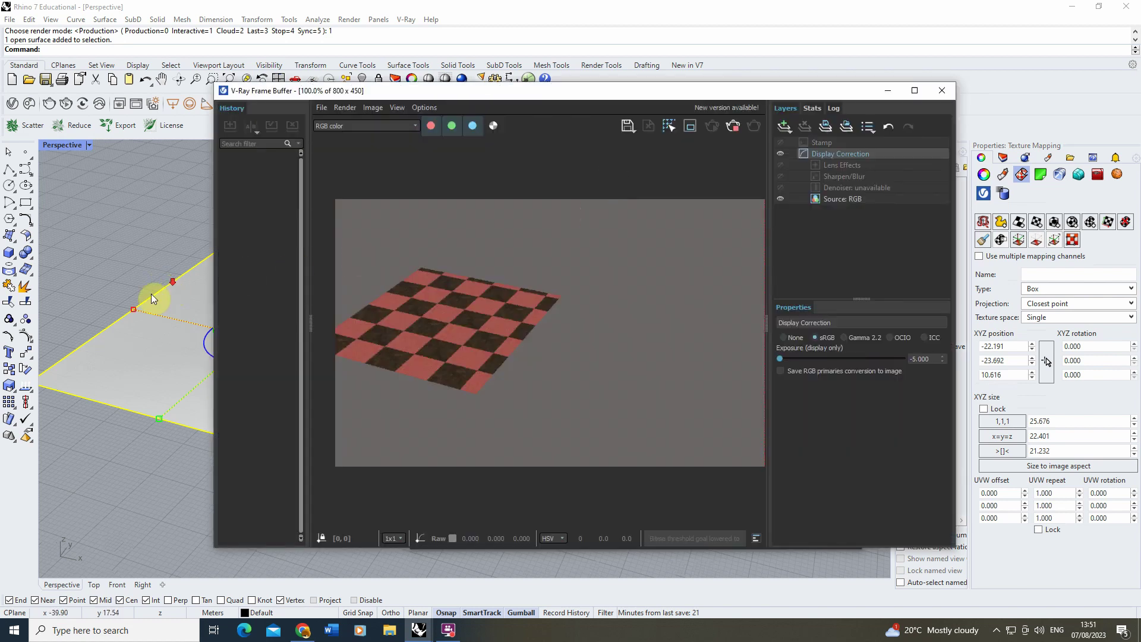
right_drag(91, 301, 124, 364)
drag(659, 94, 555, 103)
click(849, 237)
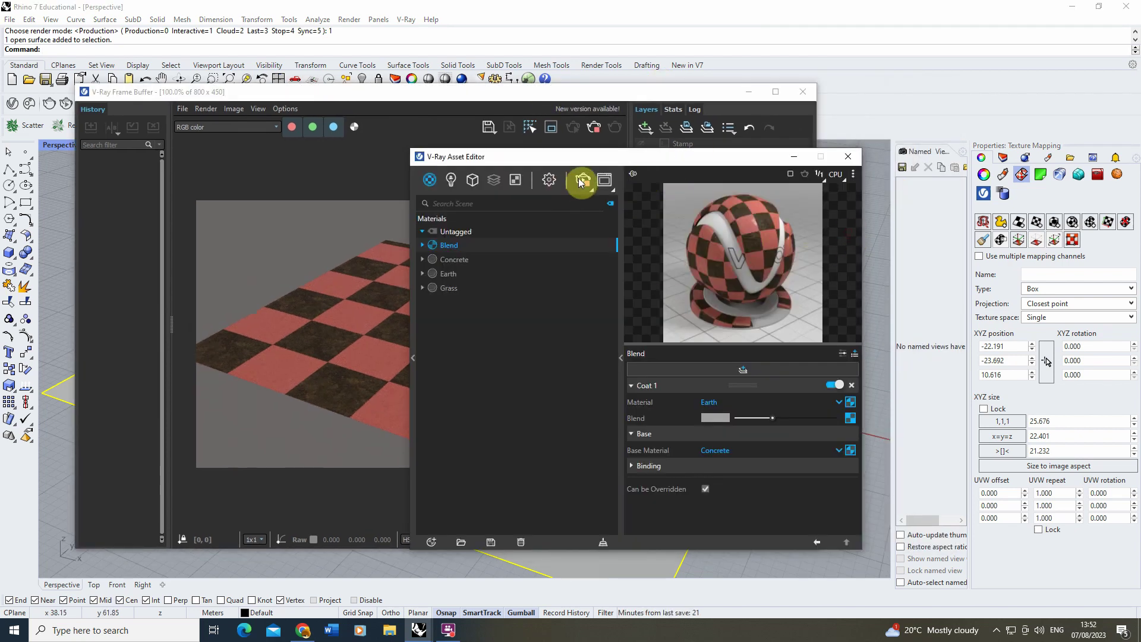
drag(602, 159, 649, 126)
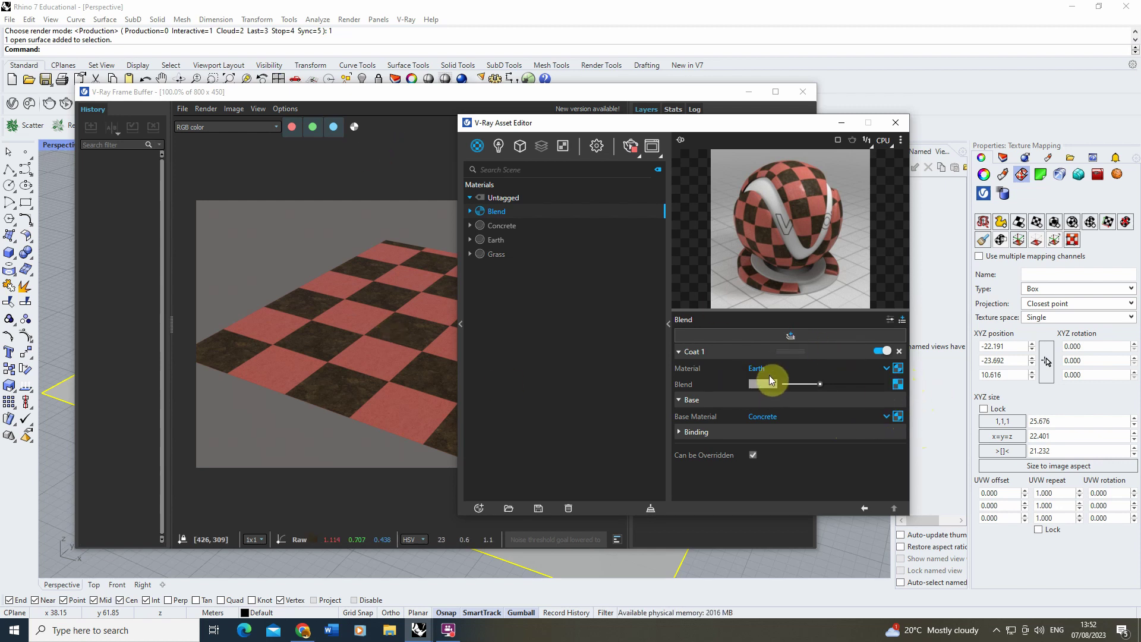
- Set the Checker blend map's texture repeat to 2 in both U and V
click(899, 384)
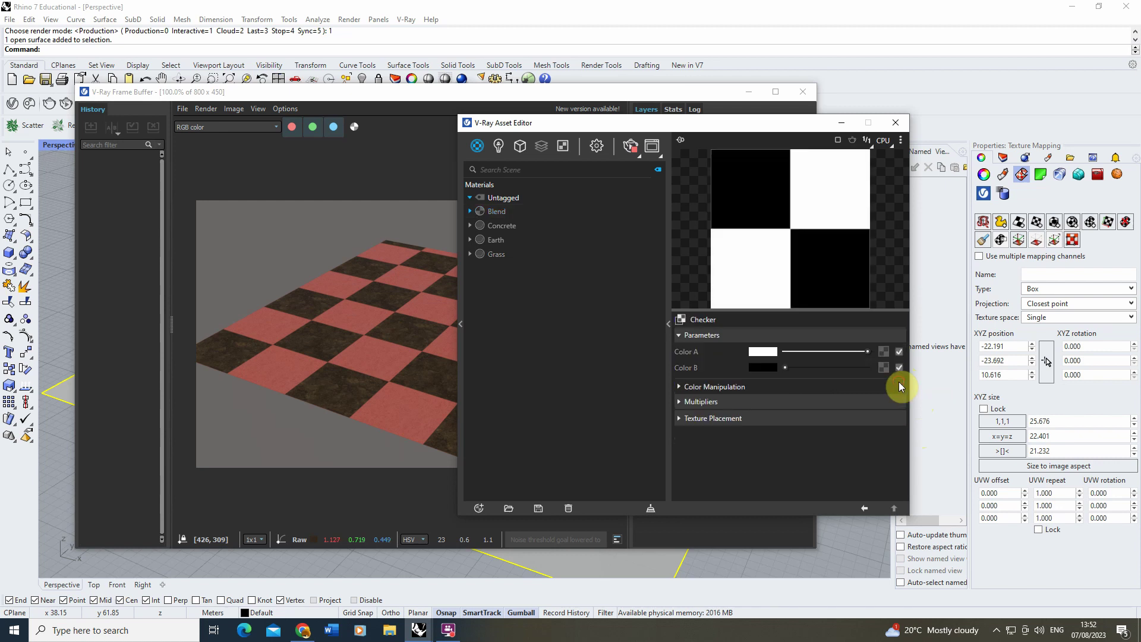
click(713, 419)
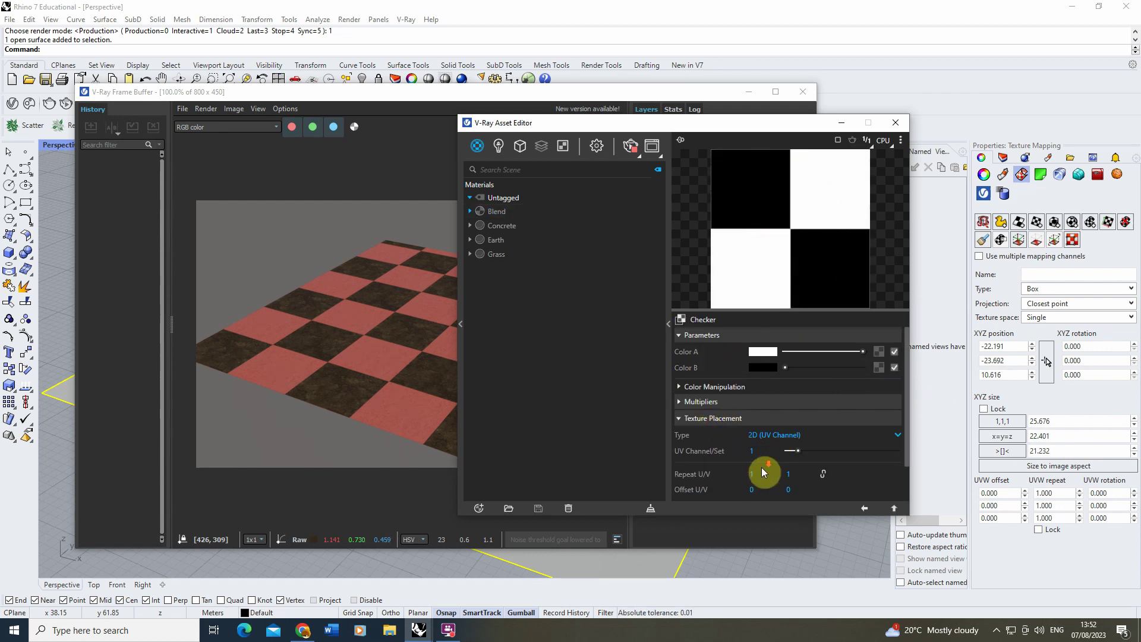
scroll(761, 467, down, 2)
click(750, 431)
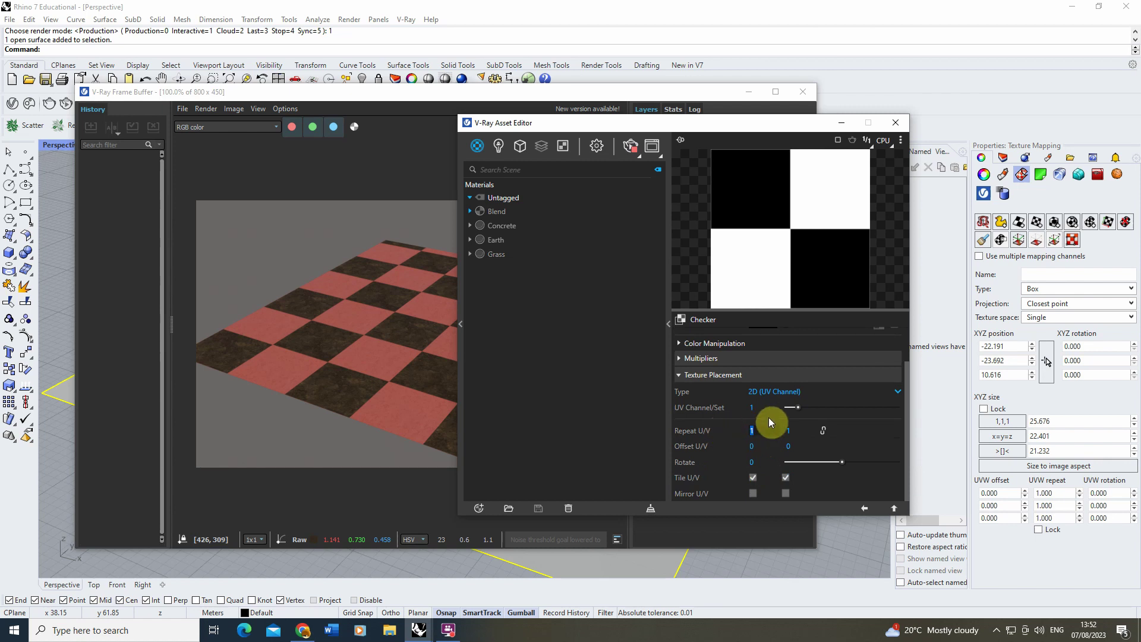
text(2)
click(790, 430)
text(2)
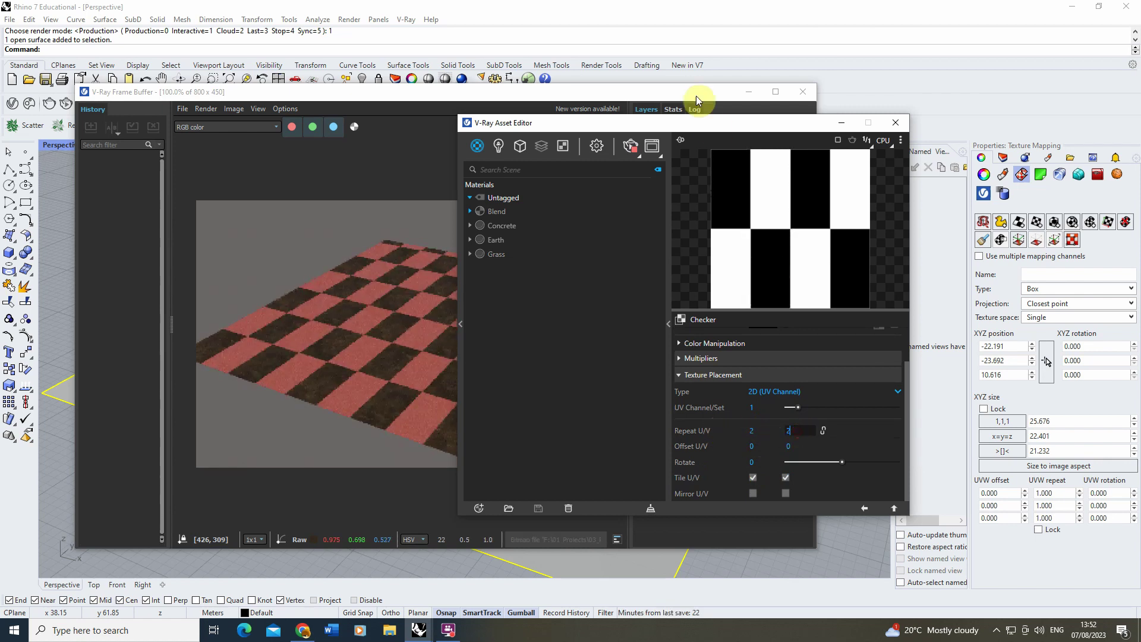
drag(679, 126, 819, 123)
click(950, 409)
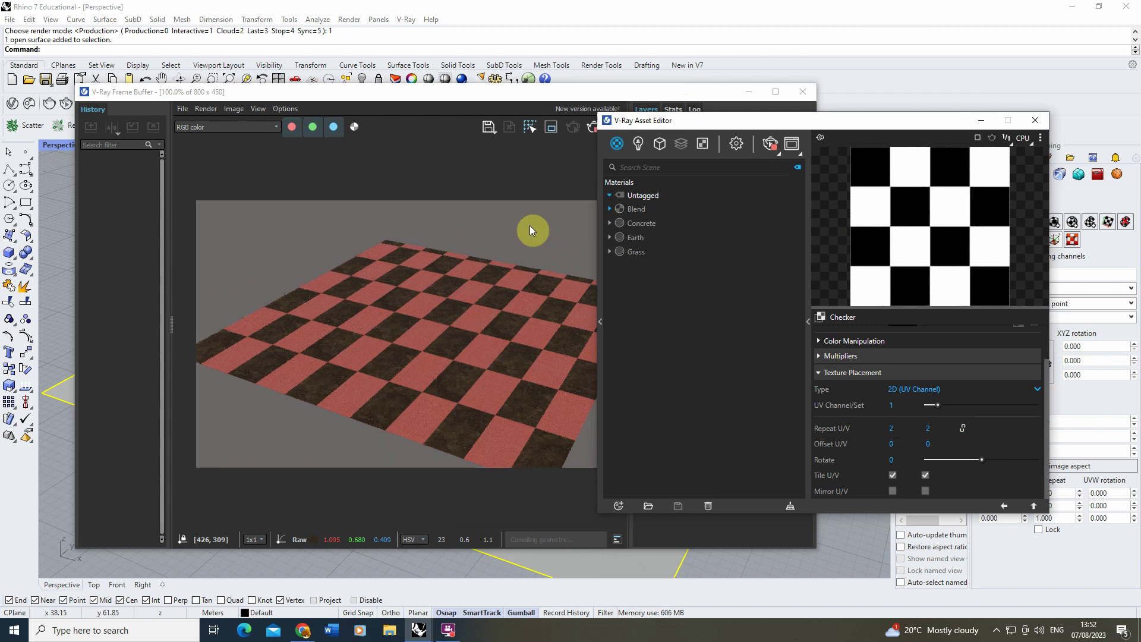
- Set the Checker blend map's texture repeat to 1 in both U and V, and return to the Blend material
drag(434, 97, 407, 96)
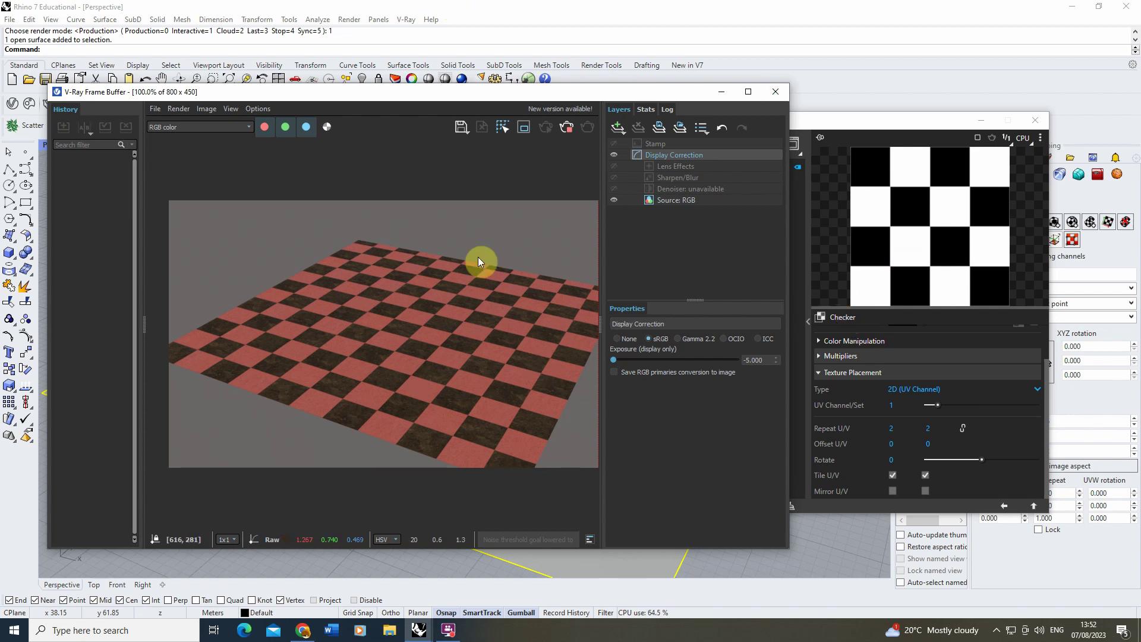
click(895, 428)
text(1)
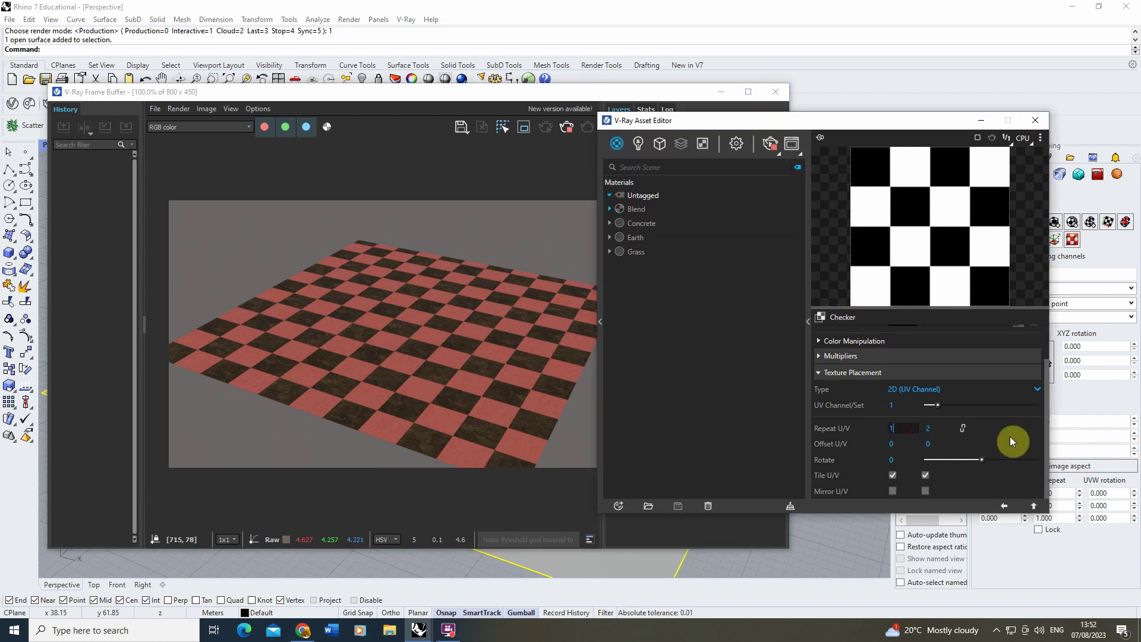
click(945, 431)
text(1)
key(Return)
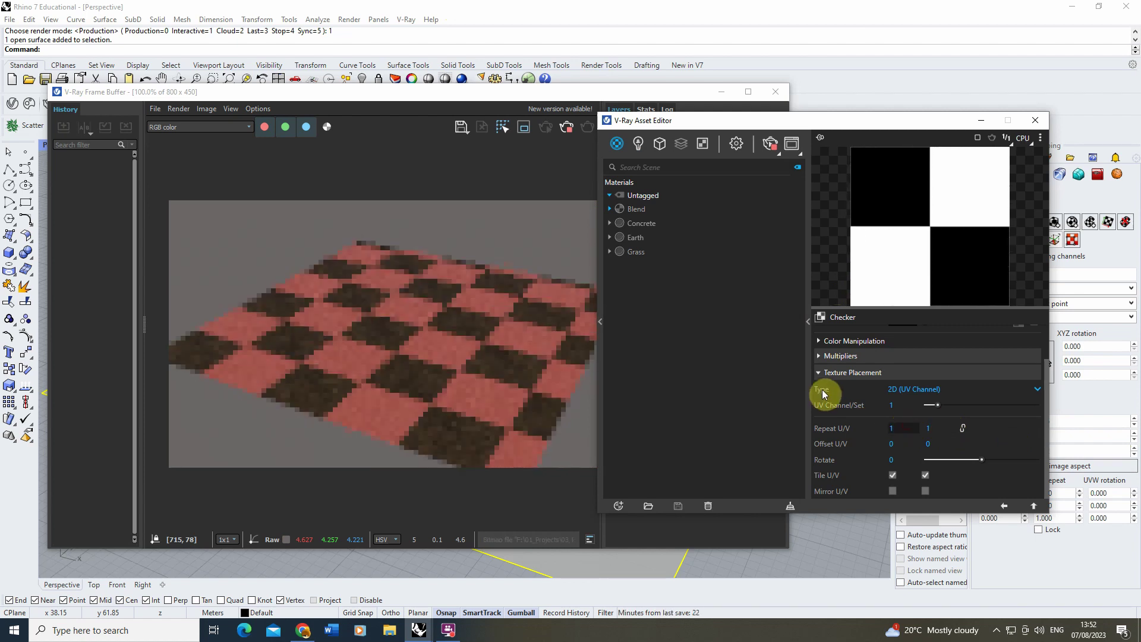
click(1005, 501)
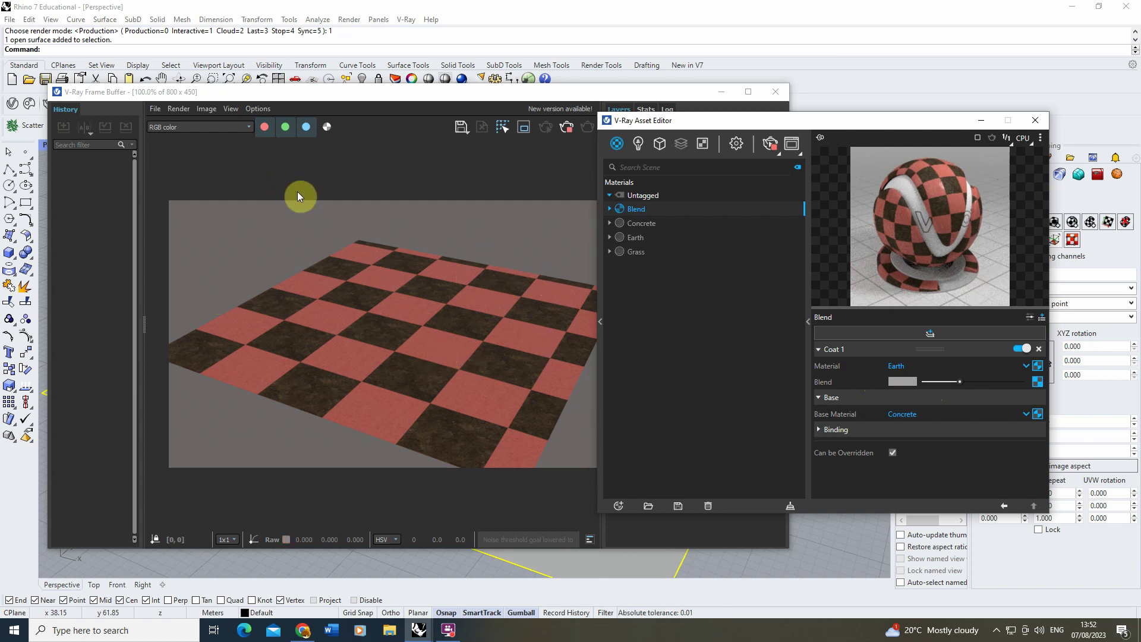
- Add a second coat to the Blend material and assign the Grass material to it
click(928, 337)
click(924, 365)
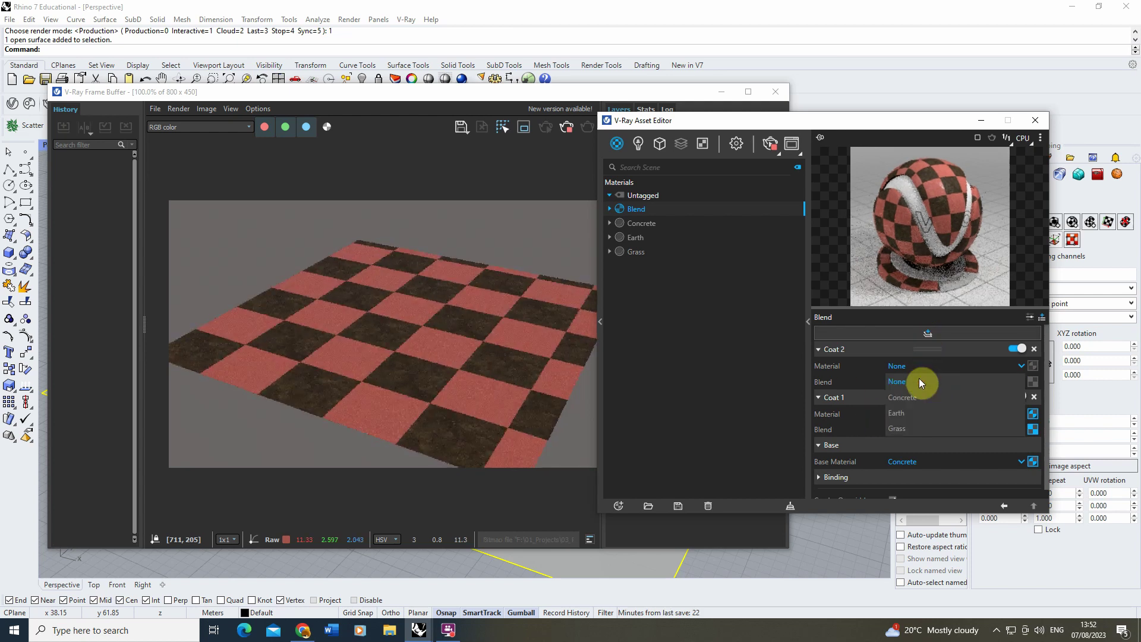
click(906, 431)
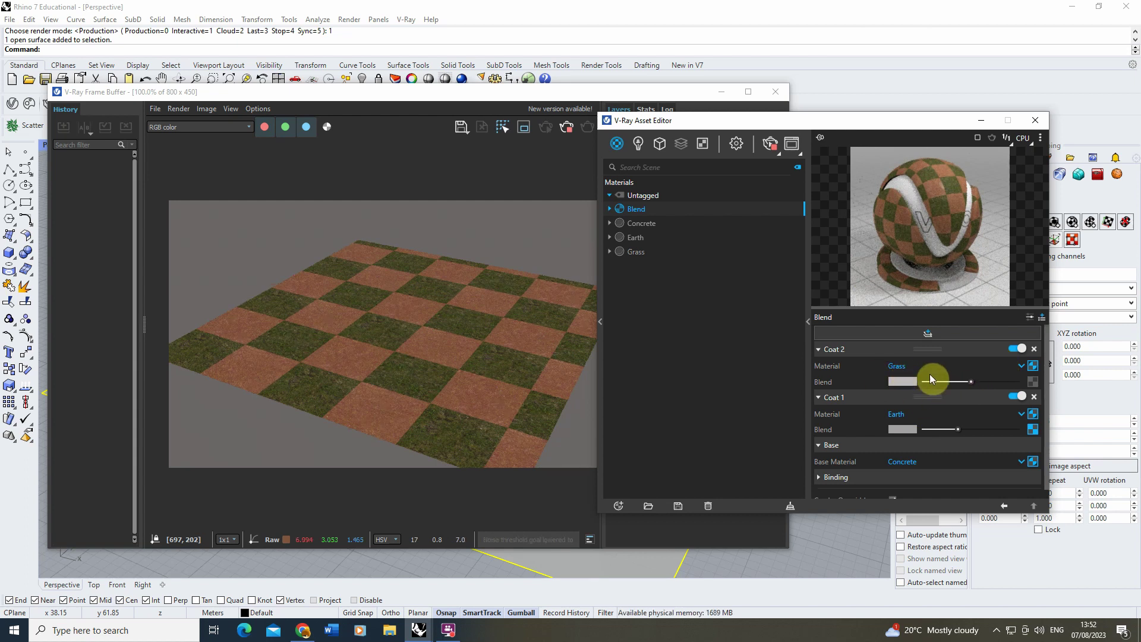
- Assign a Noise B texture as the blend map of Coat 2
click(1033, 382)
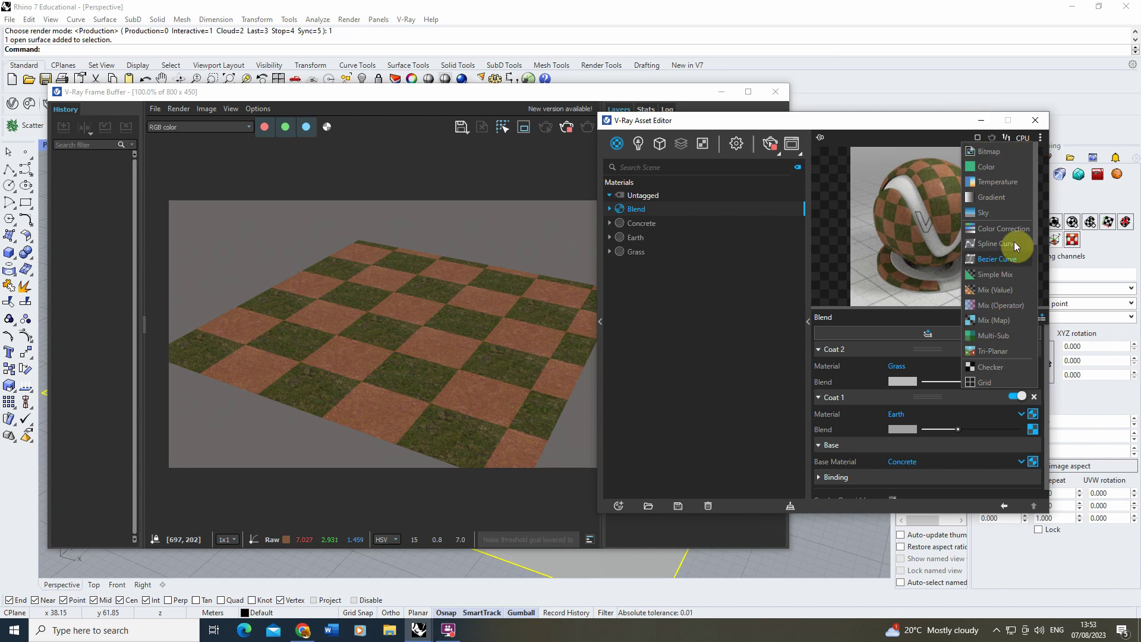
scroll(993, 249, down, 1)
scroll(1012, 223, down, 3)
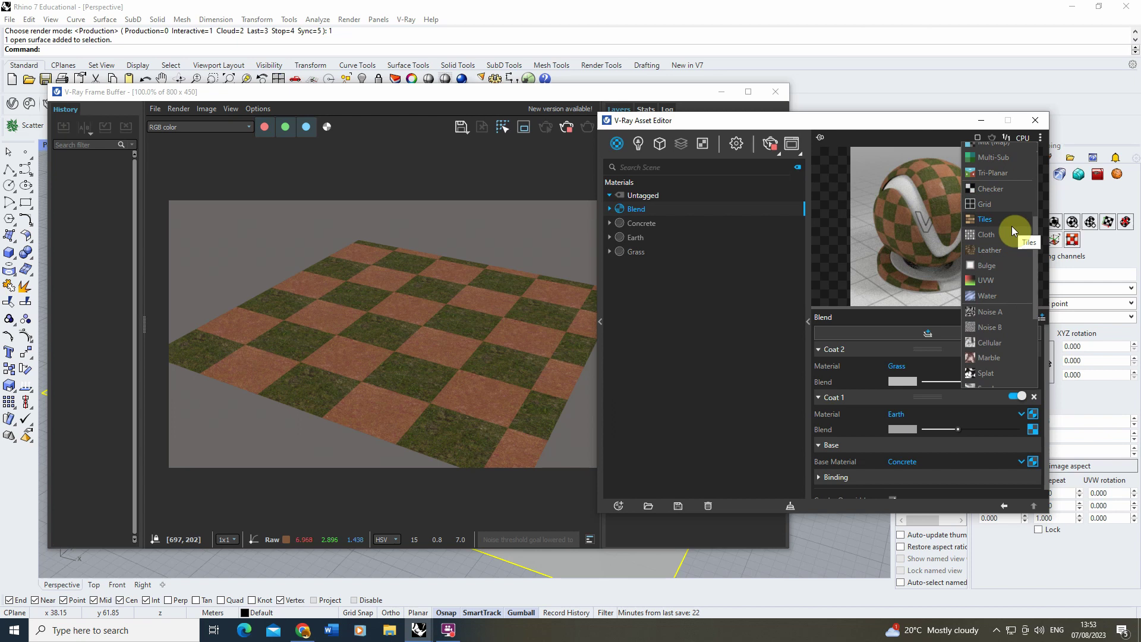
click(986, 329)
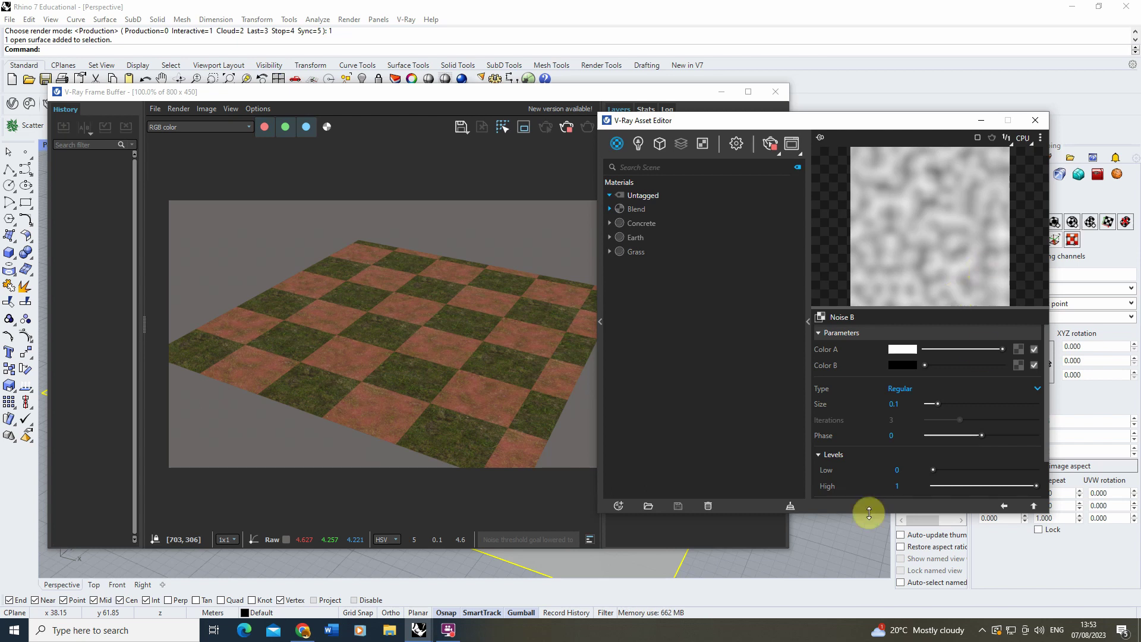
- Set the Noise B levels to Low 0.44 and High 0.55
scroll(907, 461, down, 1)
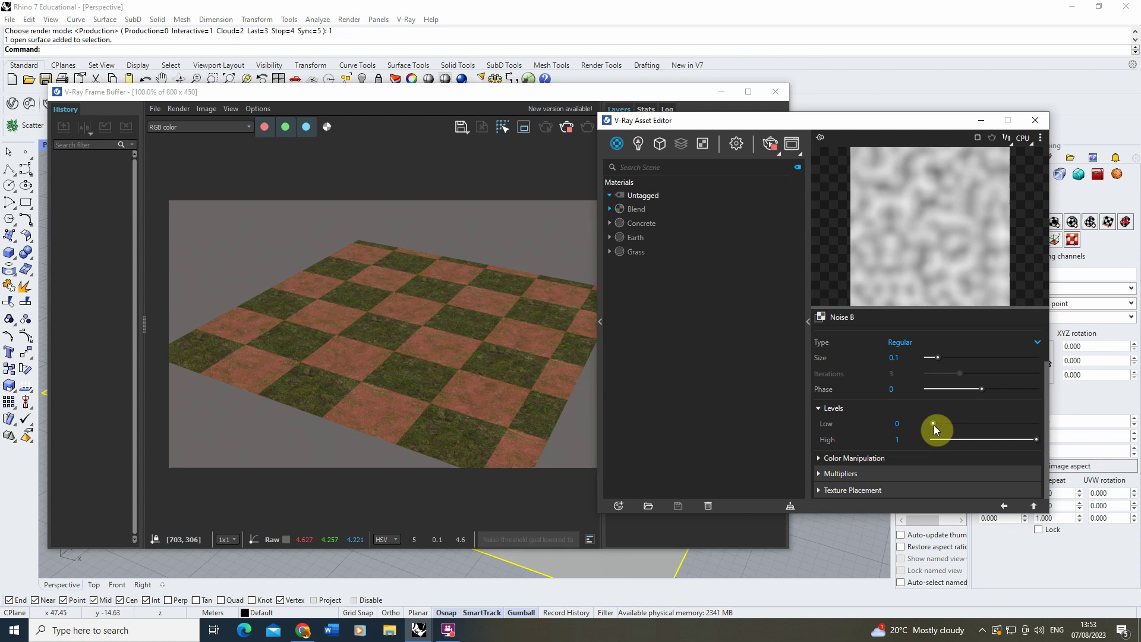
drag(935, 428, 979, 424)
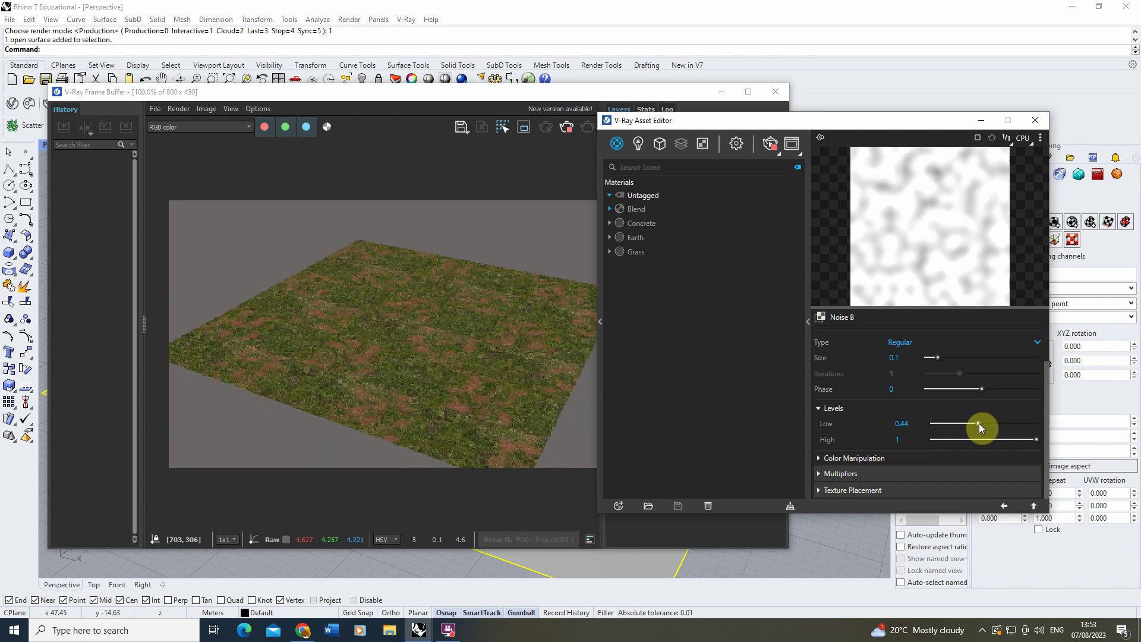
drag(1035, 439, 990, 443)
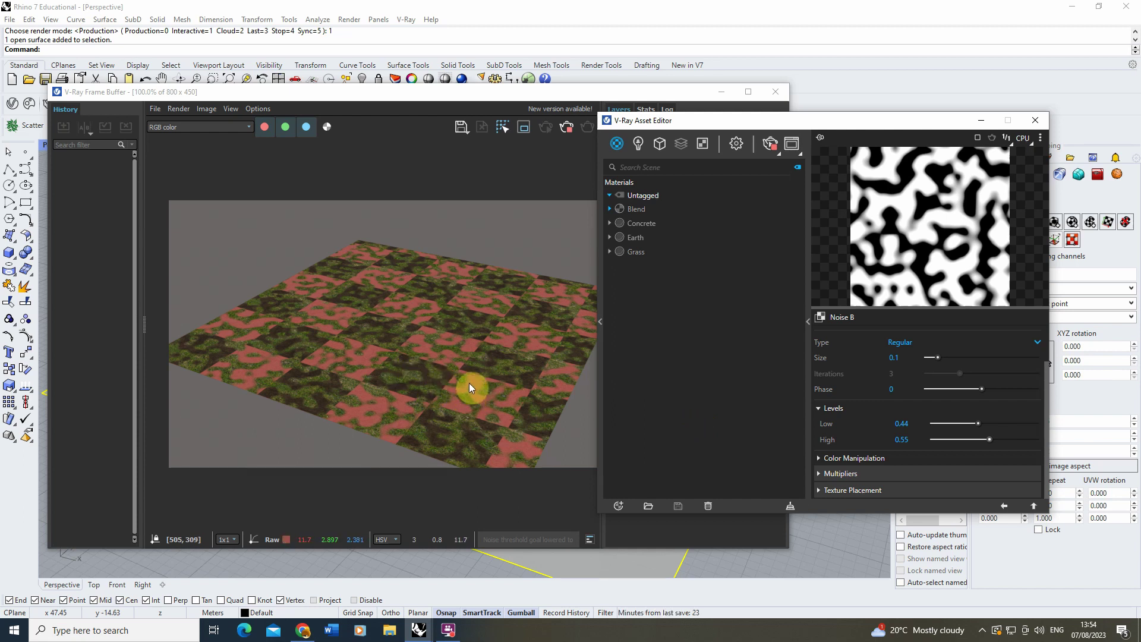
- Set the Noise B texture's size to 1 and change its type to Fractal
click(897, 357)
text(1)
click(901, 391)
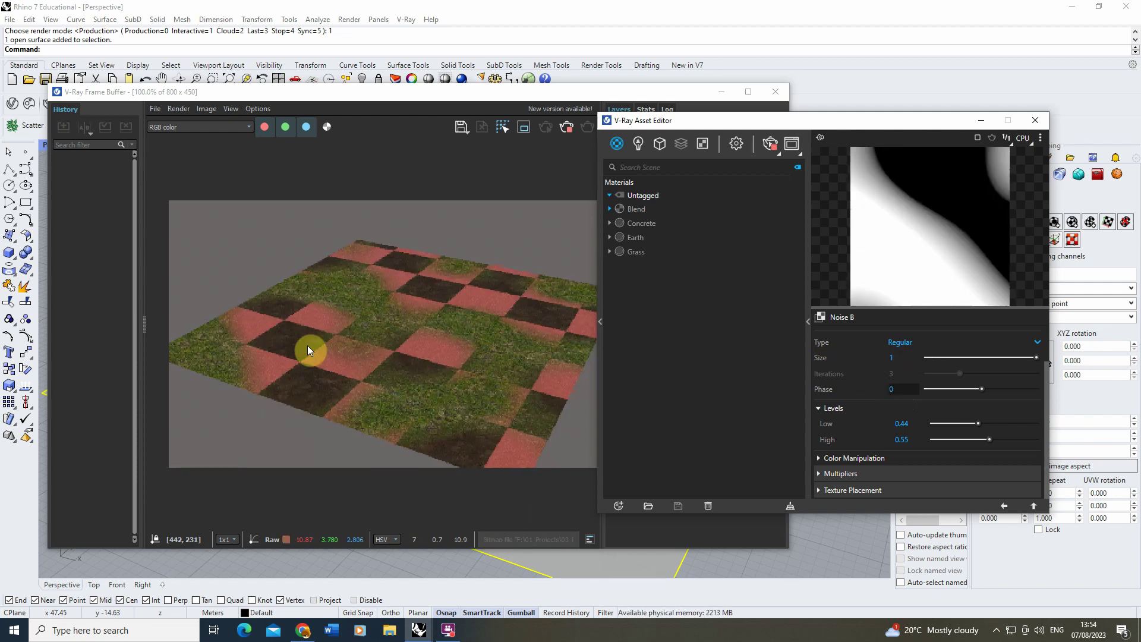
click(901, 344)
click(903, 373)
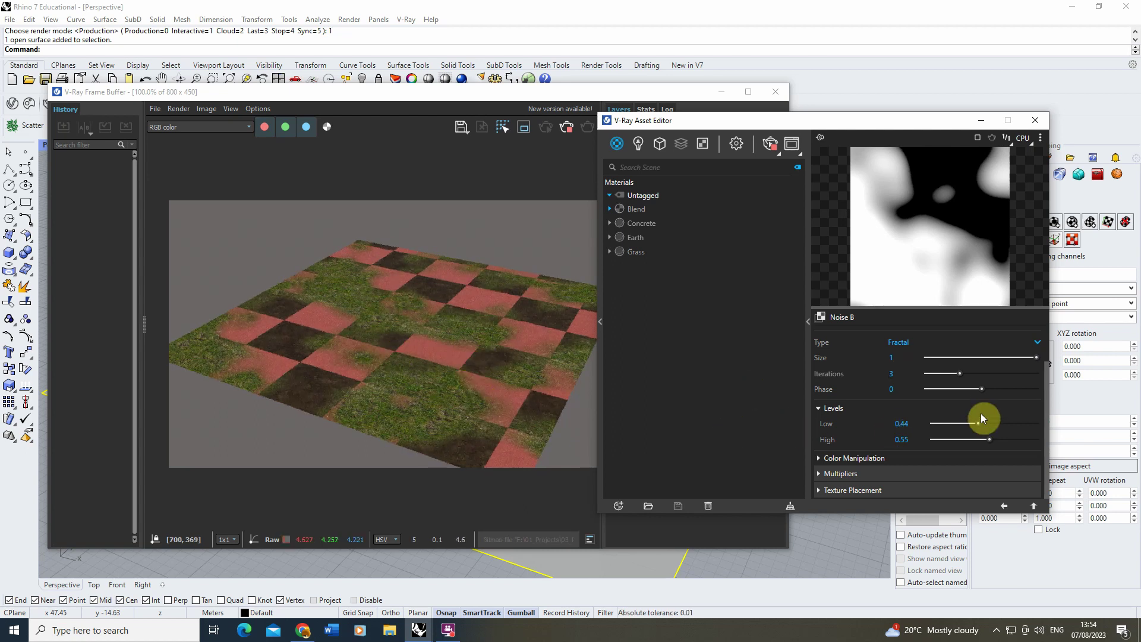
- Set the Noise B levels to Low 0.49 and High 0.51 and its size to 0.7, and return to the Blend material
drag(980, 424, 985, 439)
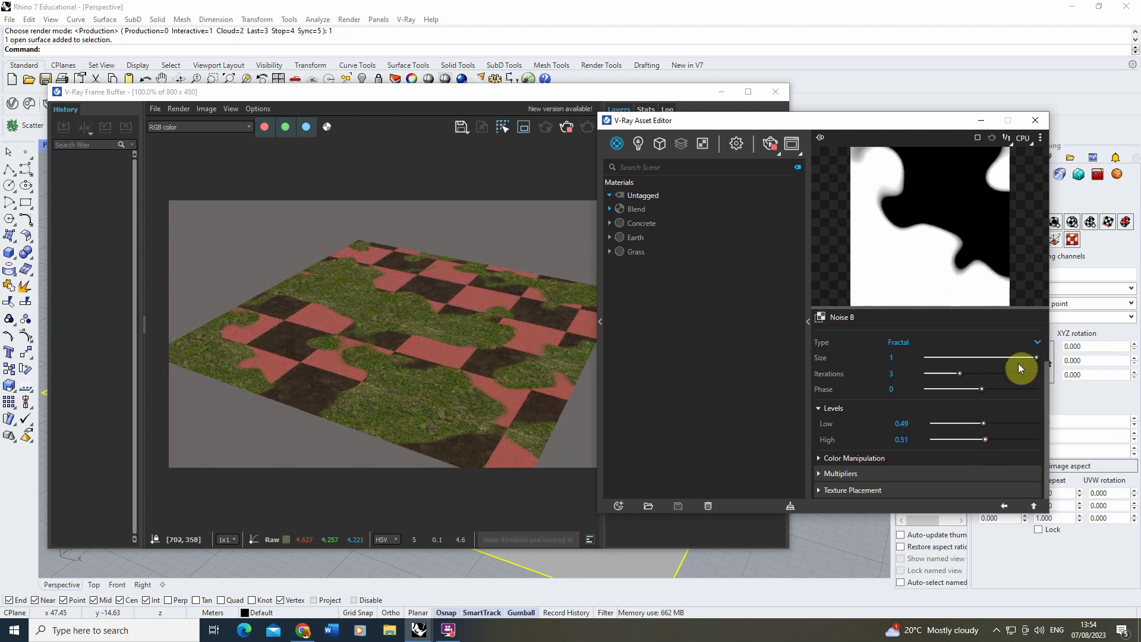
click(915, 360)
text(0.7)
key(Return)
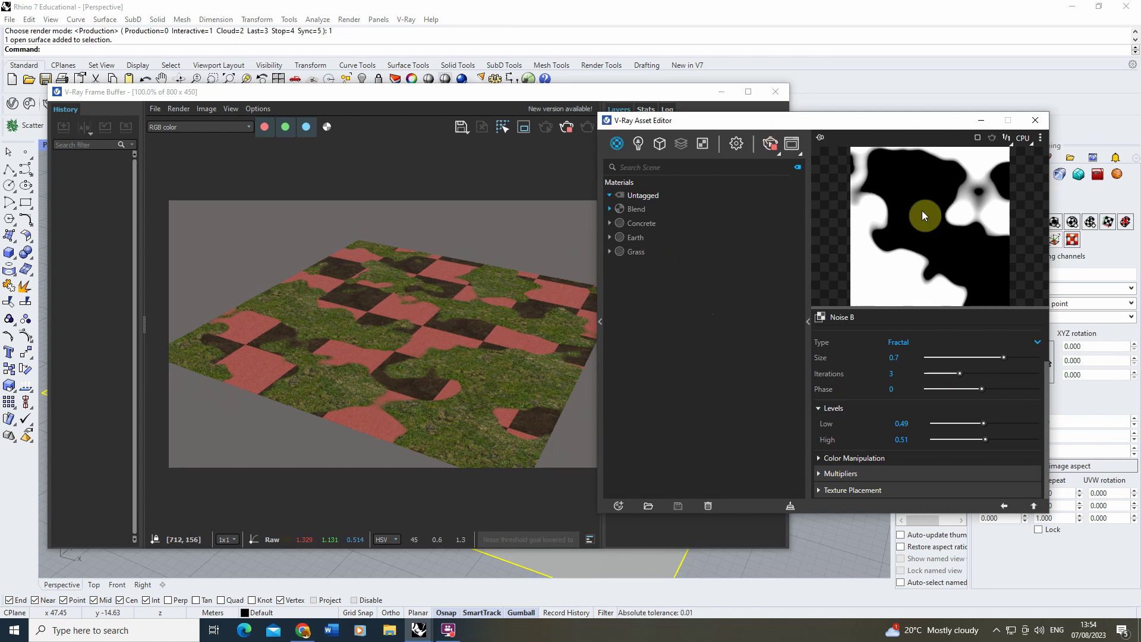
click(1004, 506)
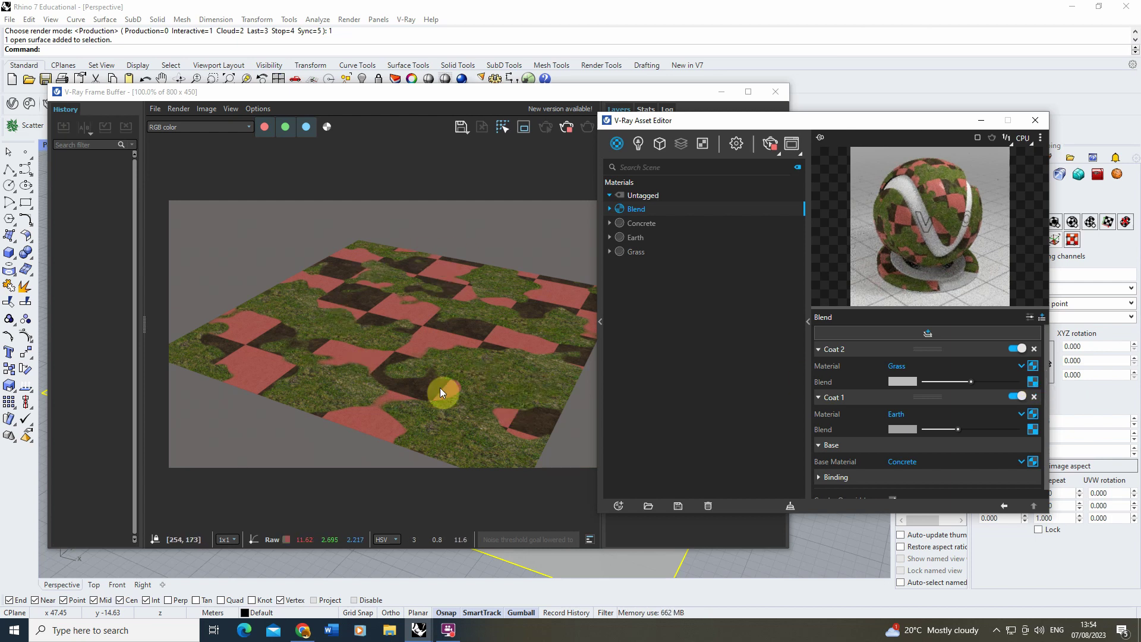
- Examine the blended ground surface in the live render from several angles by changing the perspective view
drag(362, 95, 538, 68)
right_drag(161, 295, 186, 382)
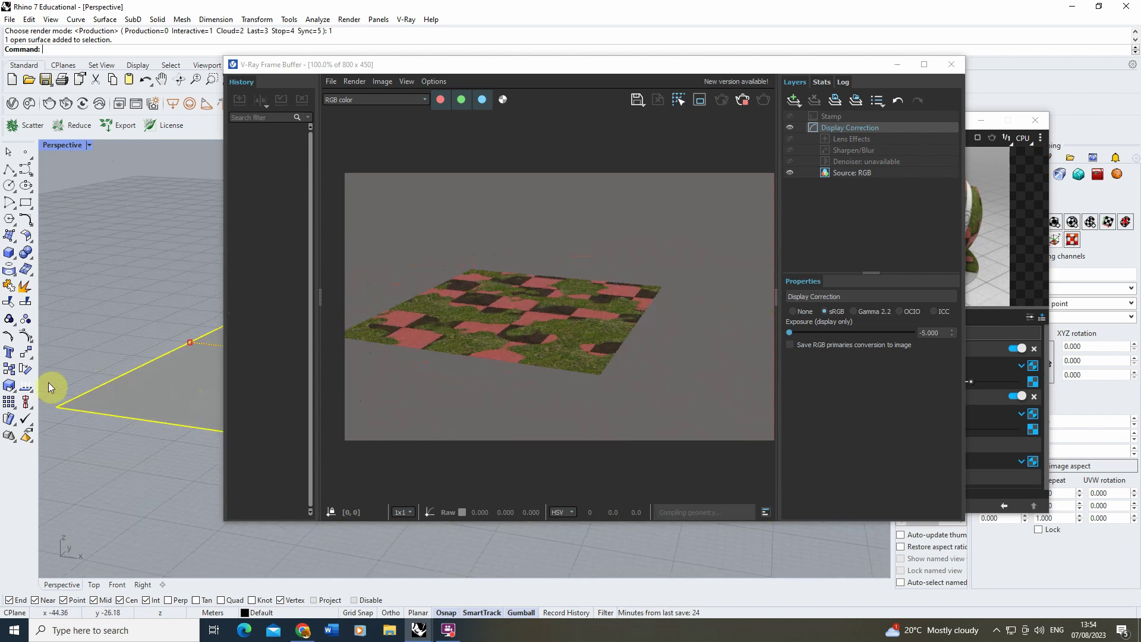
right_drag(48, 387, 59, 382)
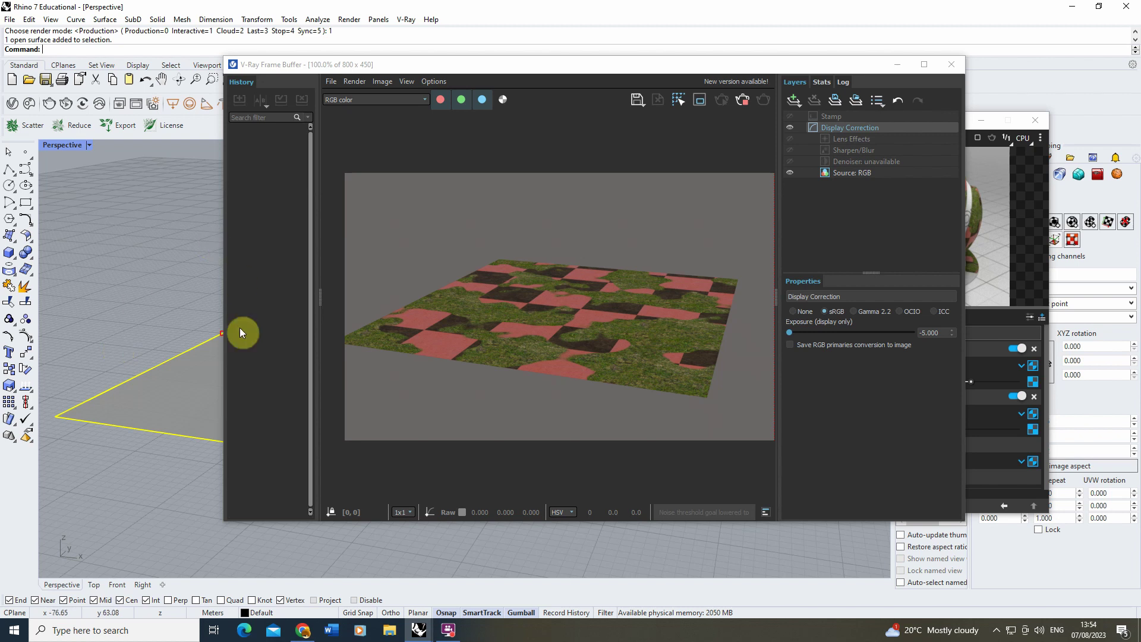
right_drag(190, 365, 209, 345)
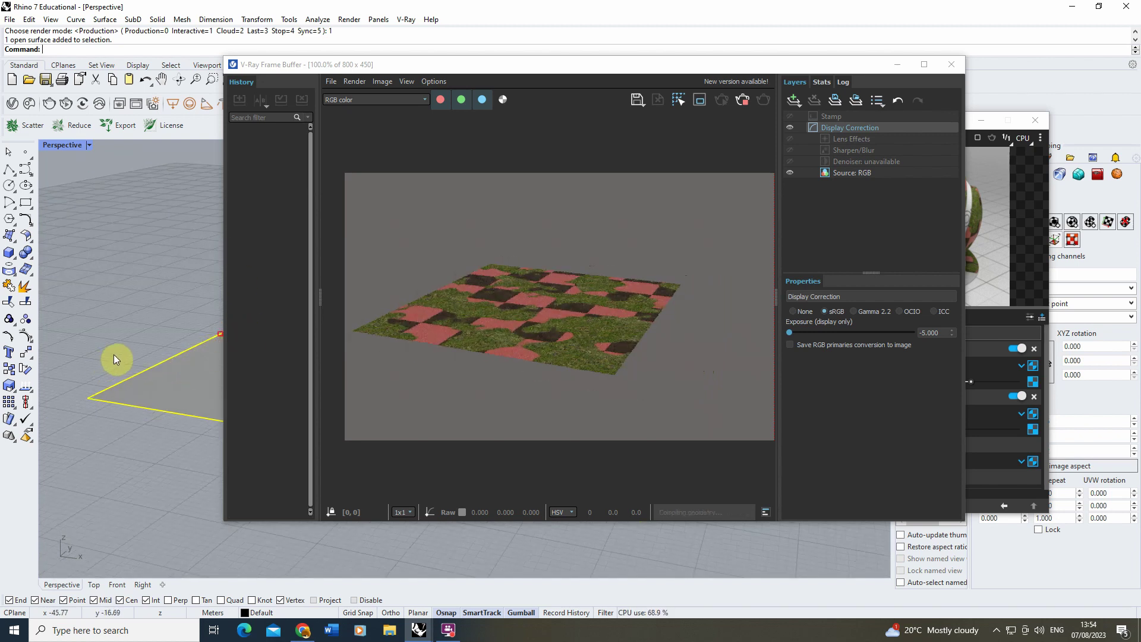
right_drag(113, 354, 113, 366)
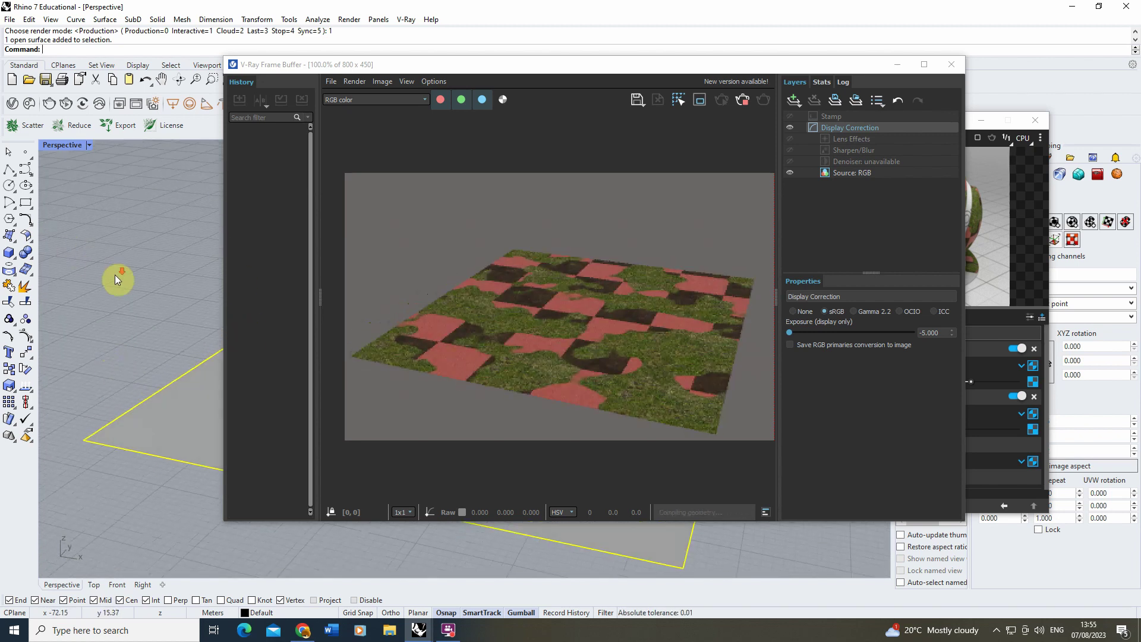
right_drag(117, 275, 92, 390)
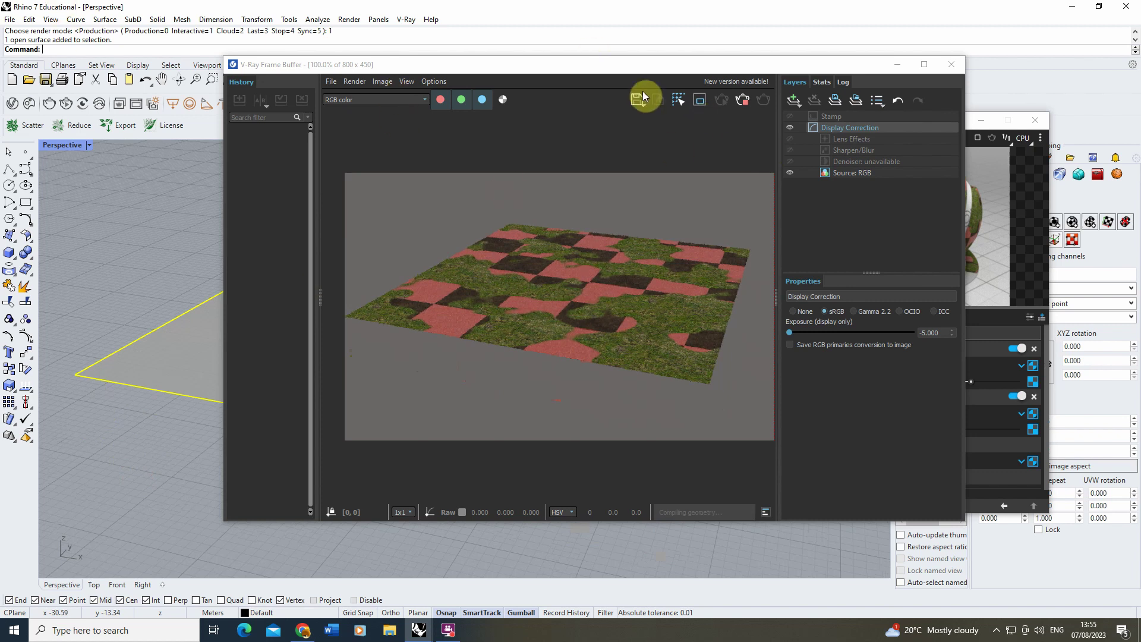
drag(622, 66, 500, 78)
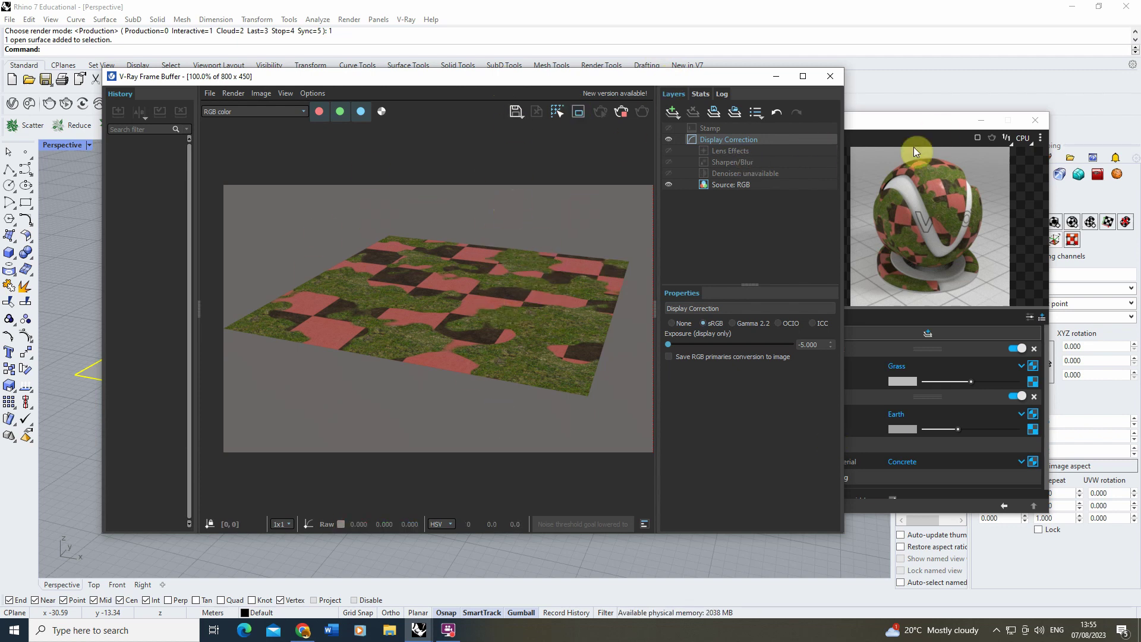
- Stop the interactive render and minimise the frame buffer and the Asset Editor
click(933, 125)
click(770, 144)
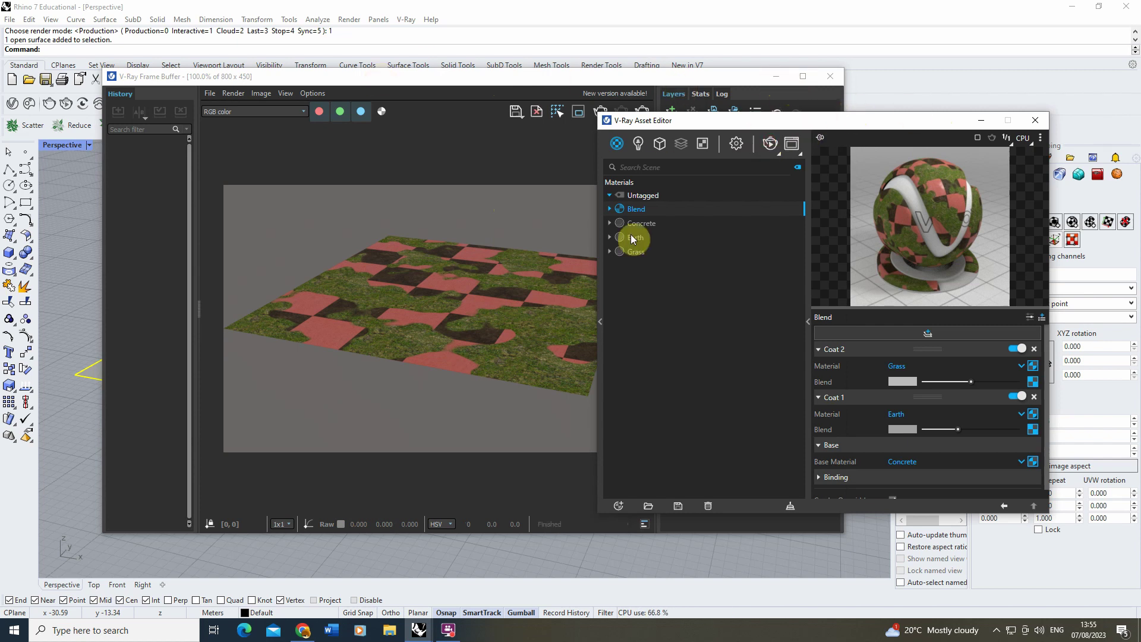
click(420, 77)
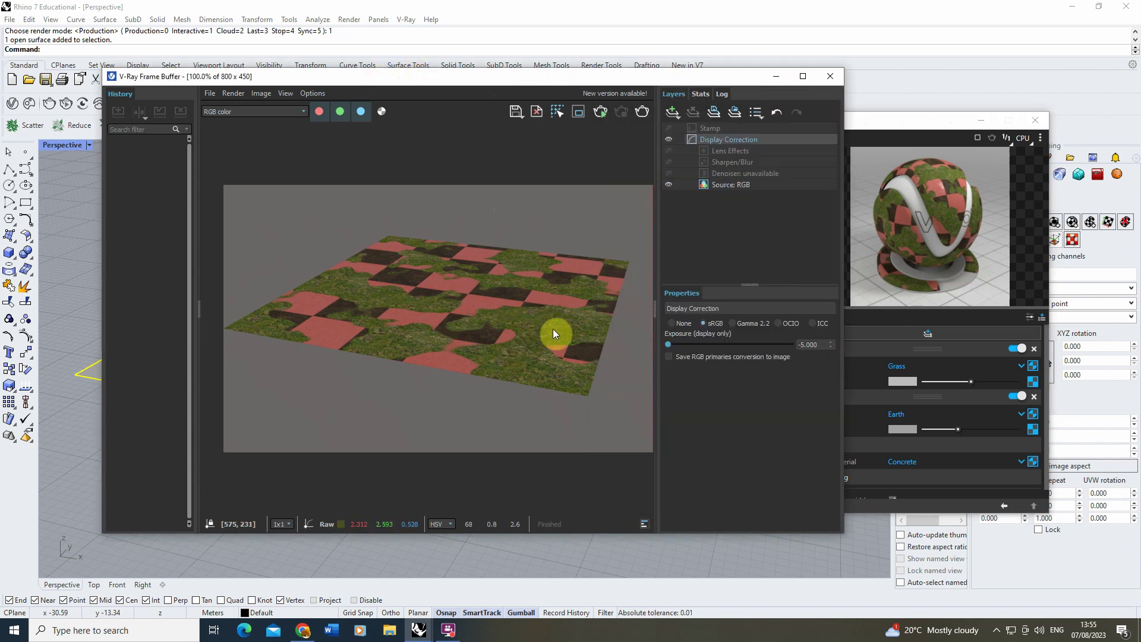
click(776, 76)
click(981, 120)
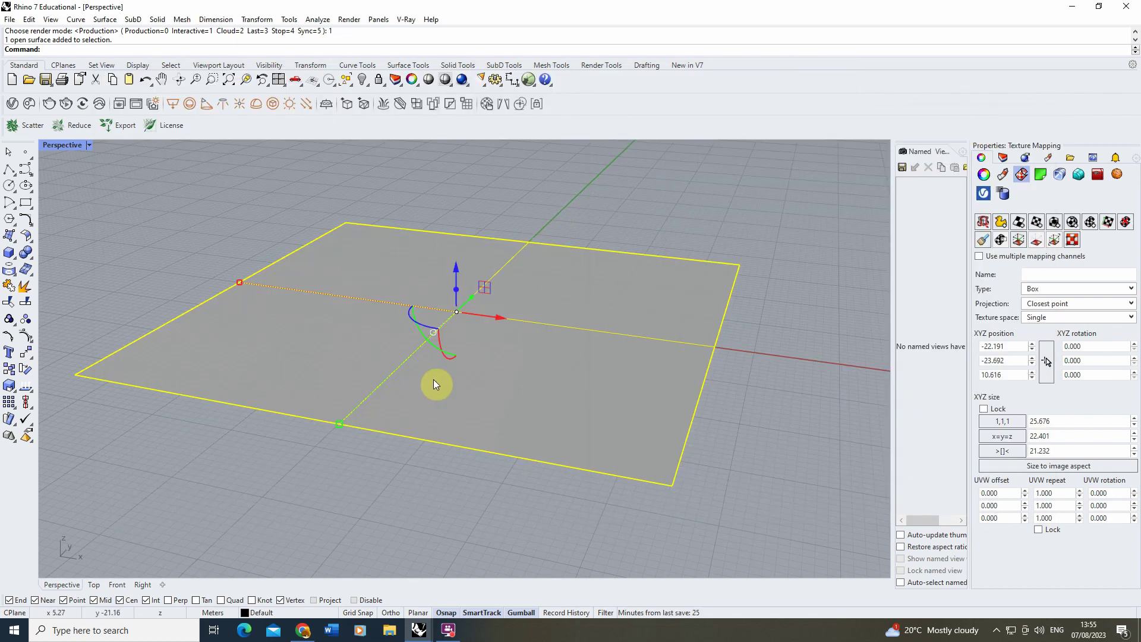
- Add V-Ray Fur to the selected ground surface and show the scene's geometries in the Asset Editor
click(385, 107)
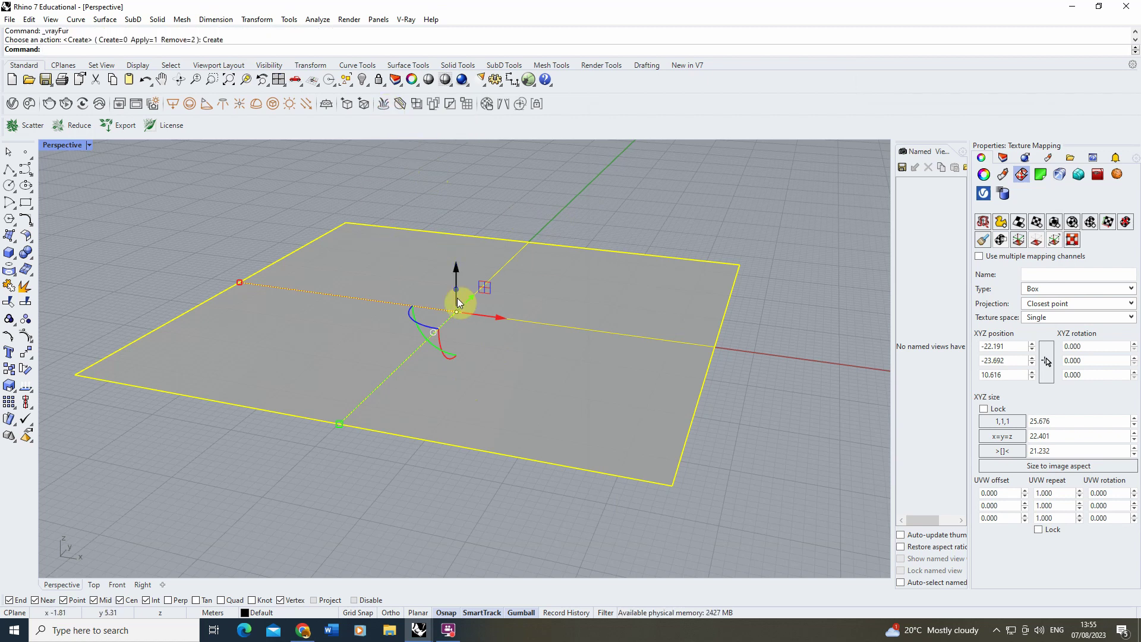
click(12, 104)
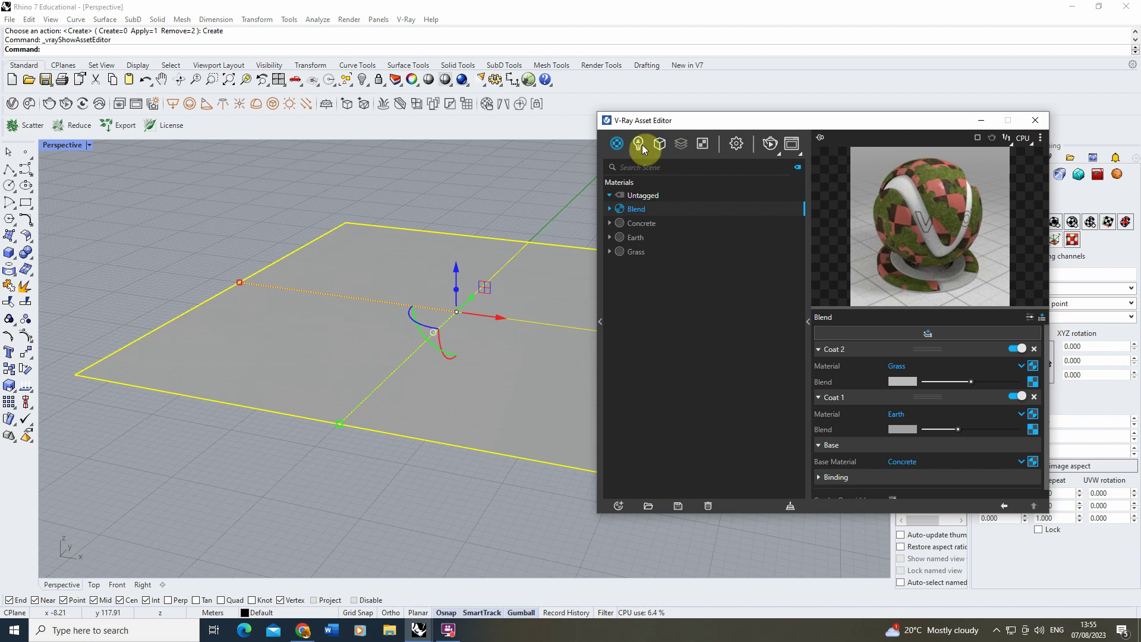
click(660, 143)
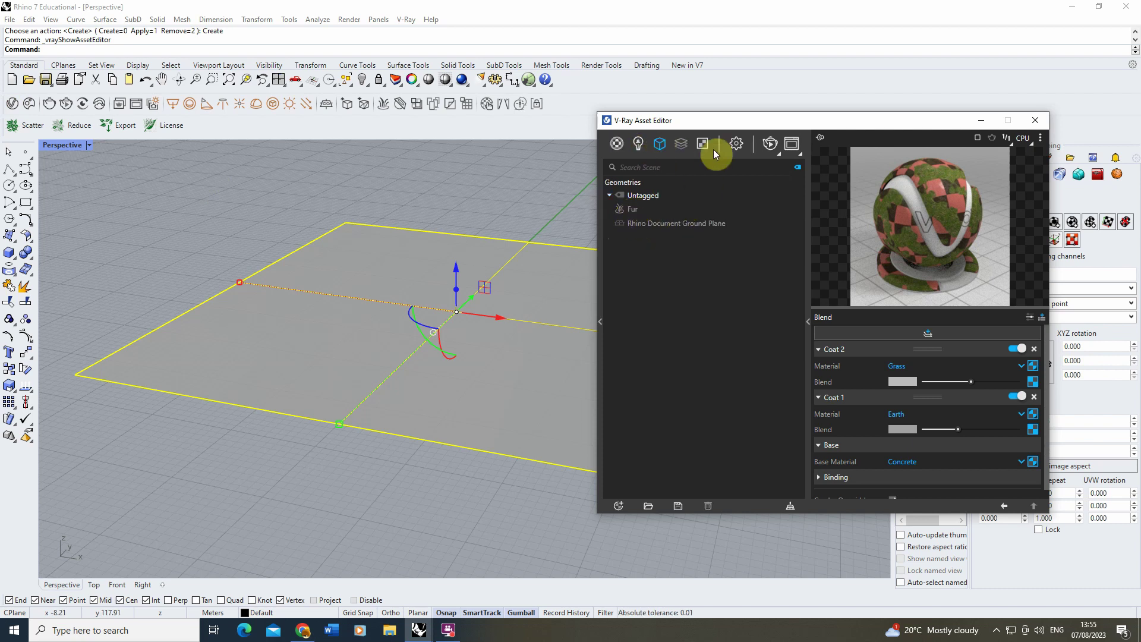
- Restart the interactive render to preview the fur and place the frame buffer and Asset Editor side by side
click(792, 143)
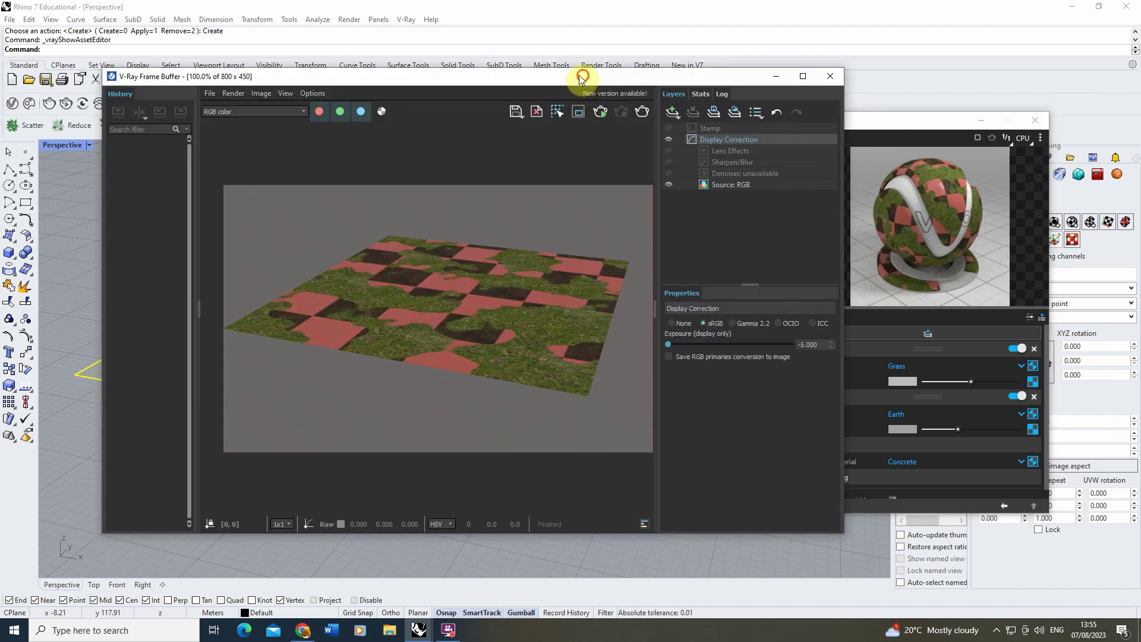
drag(582, 77, 510, 80)
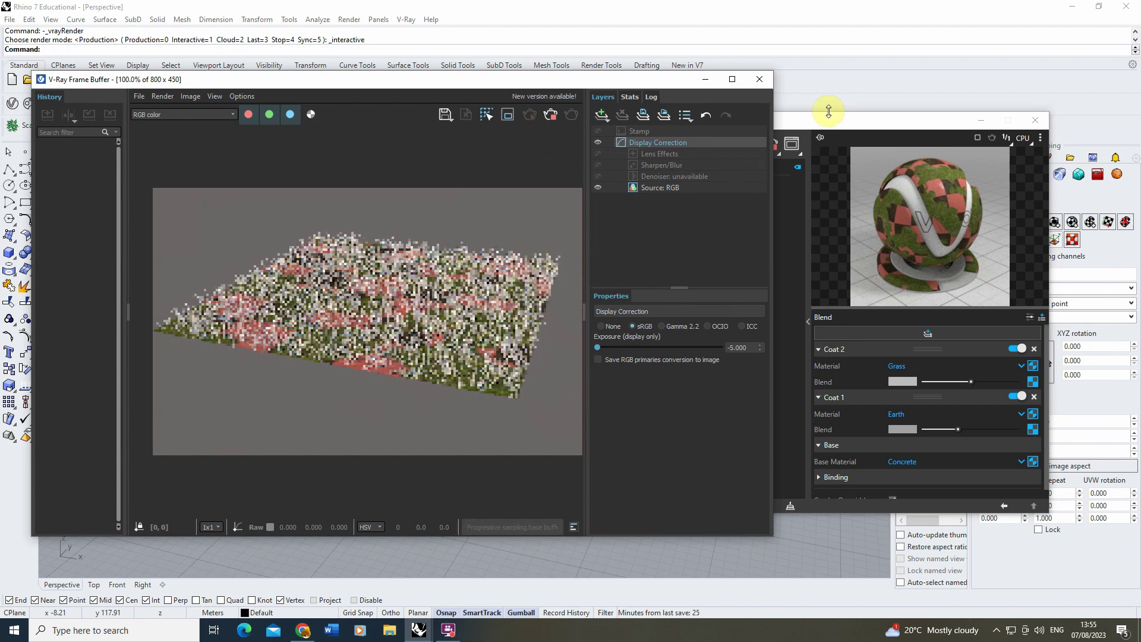
drag(876, 120, 892, 122)
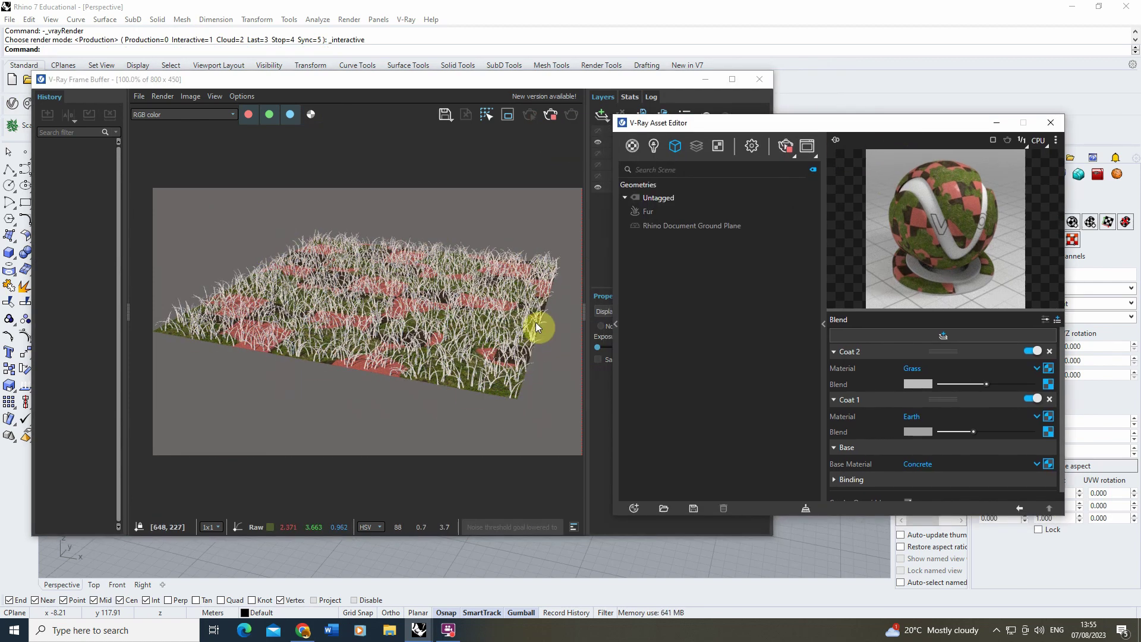
- Enable the fur's material override and assign the Grass material to it
click(650, 215)
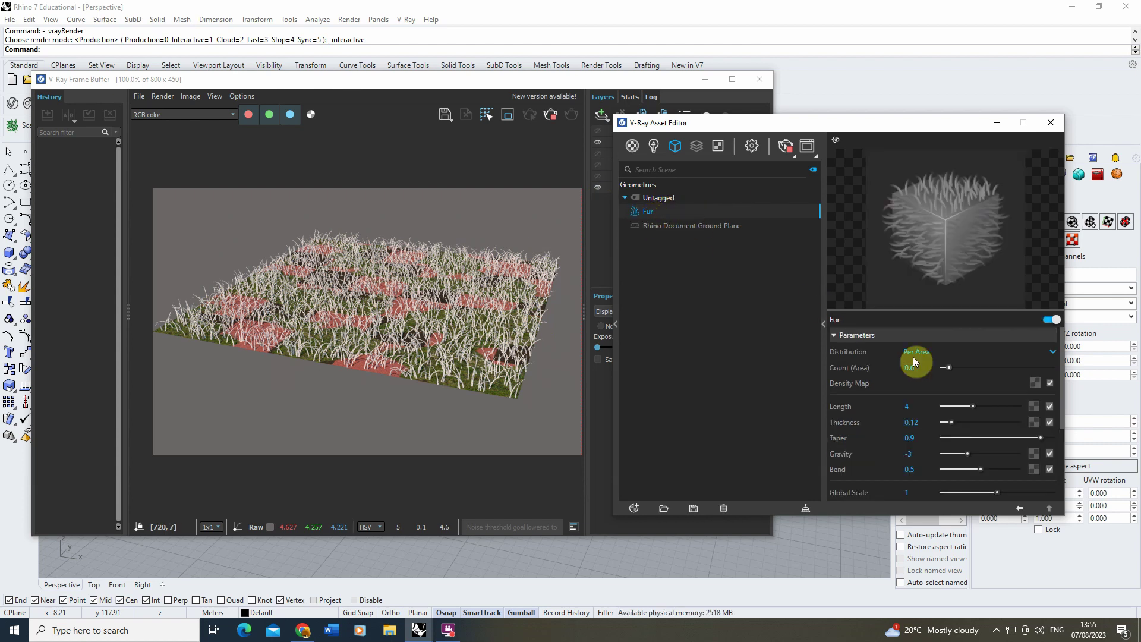
scroll(954, 410, down, 5)
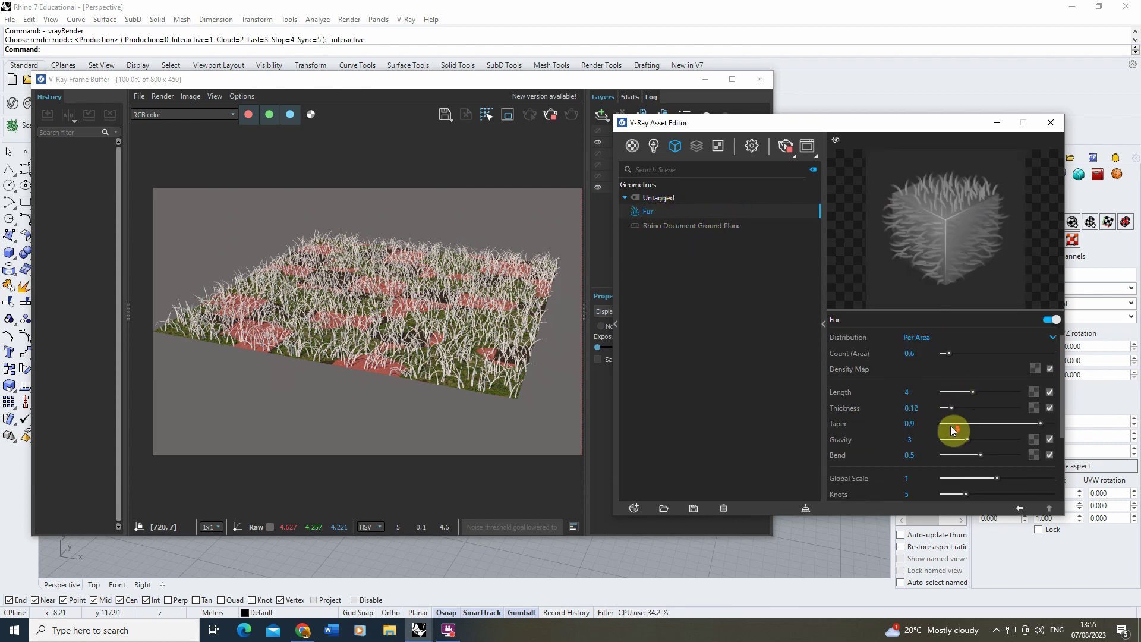
click(910, 487)
click(1044, 462)
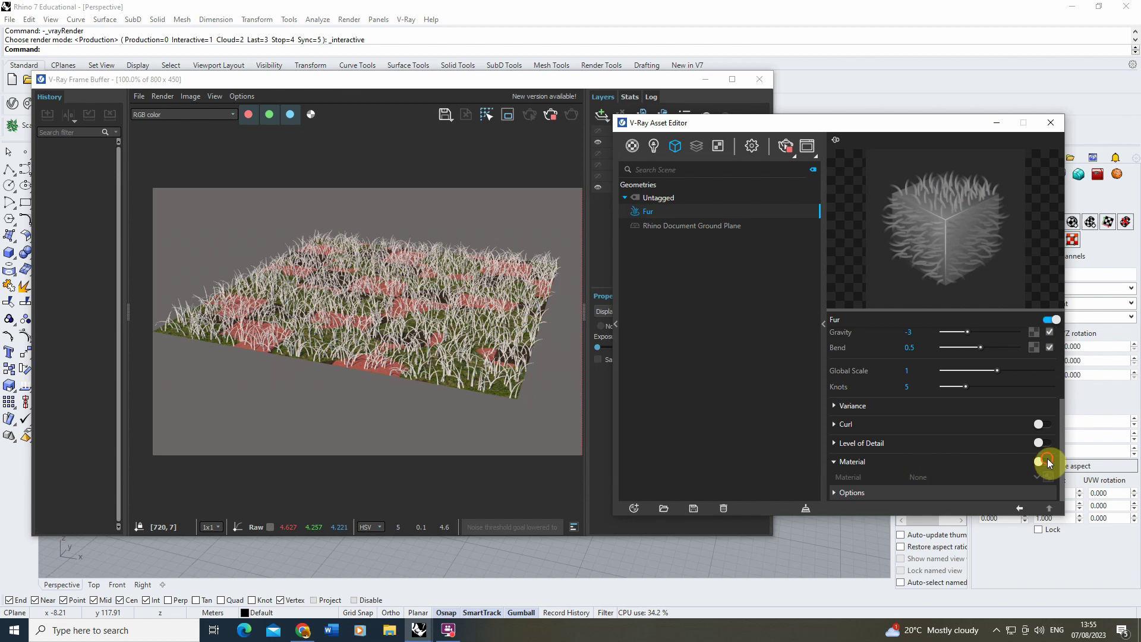
click(951, 475)
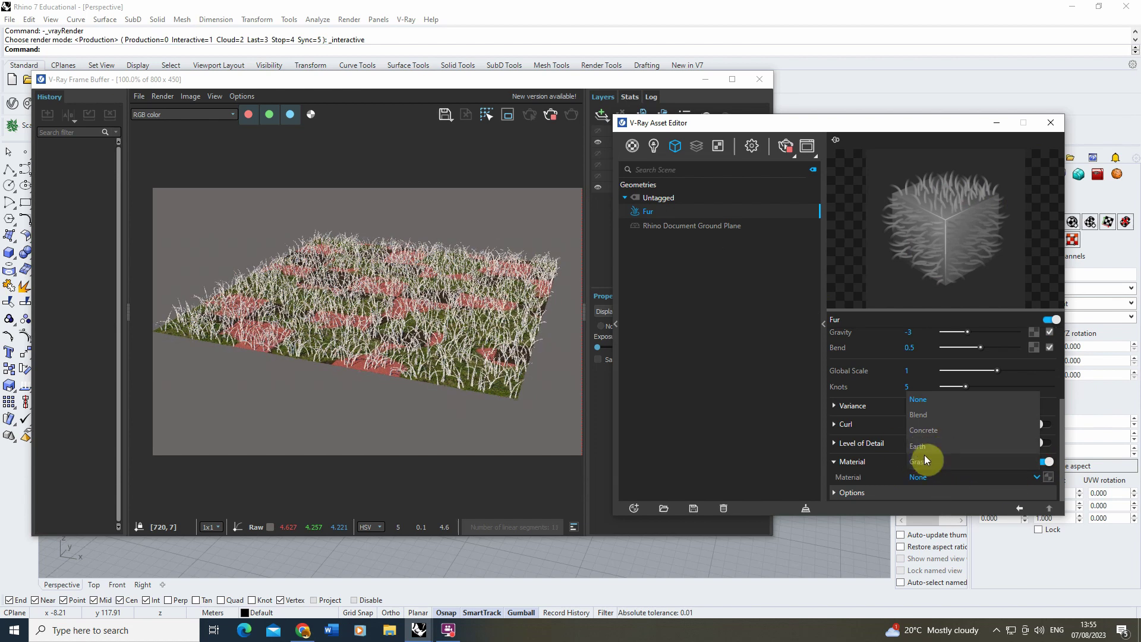
click(925, 462)
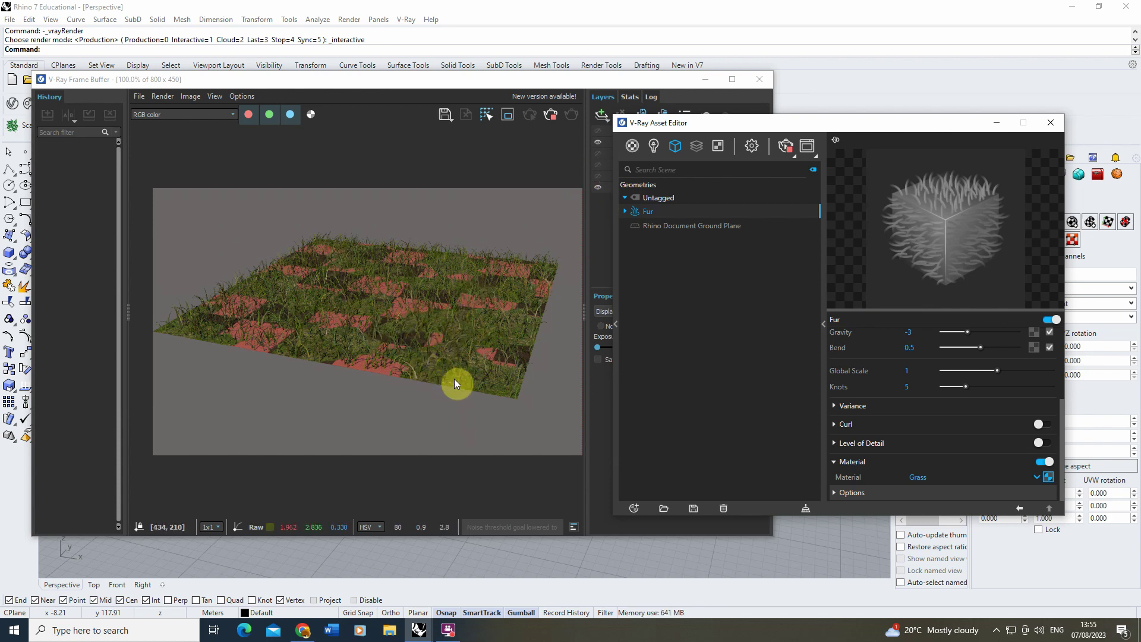
- Copy the texture in the blend amount slot of the Blend material's Coat 2
click(633, 146)
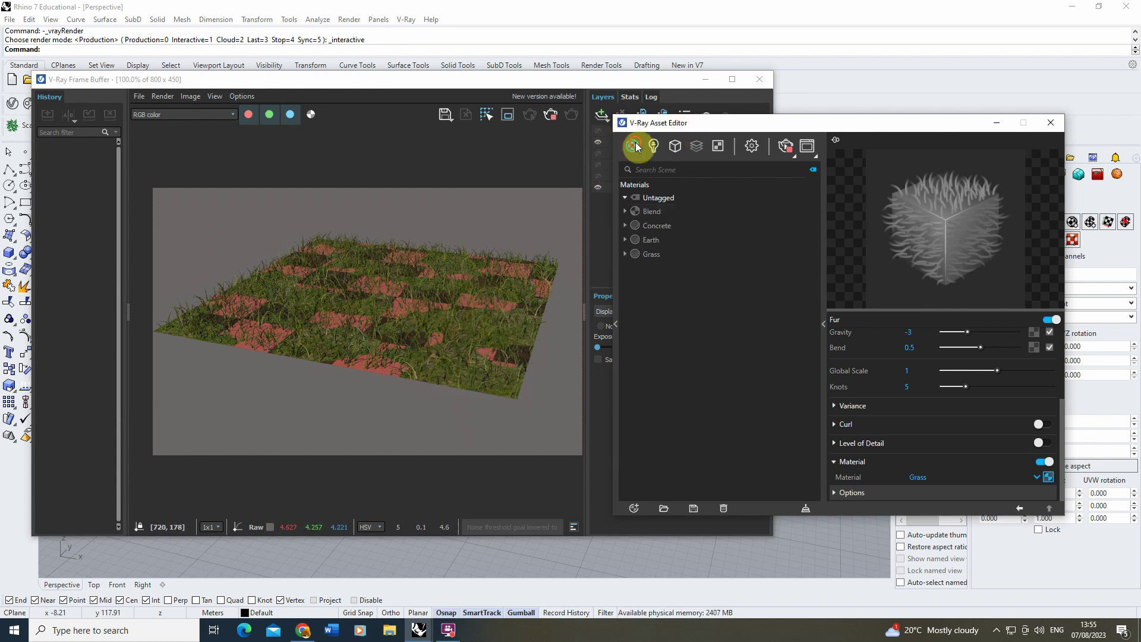
click(652, 211)
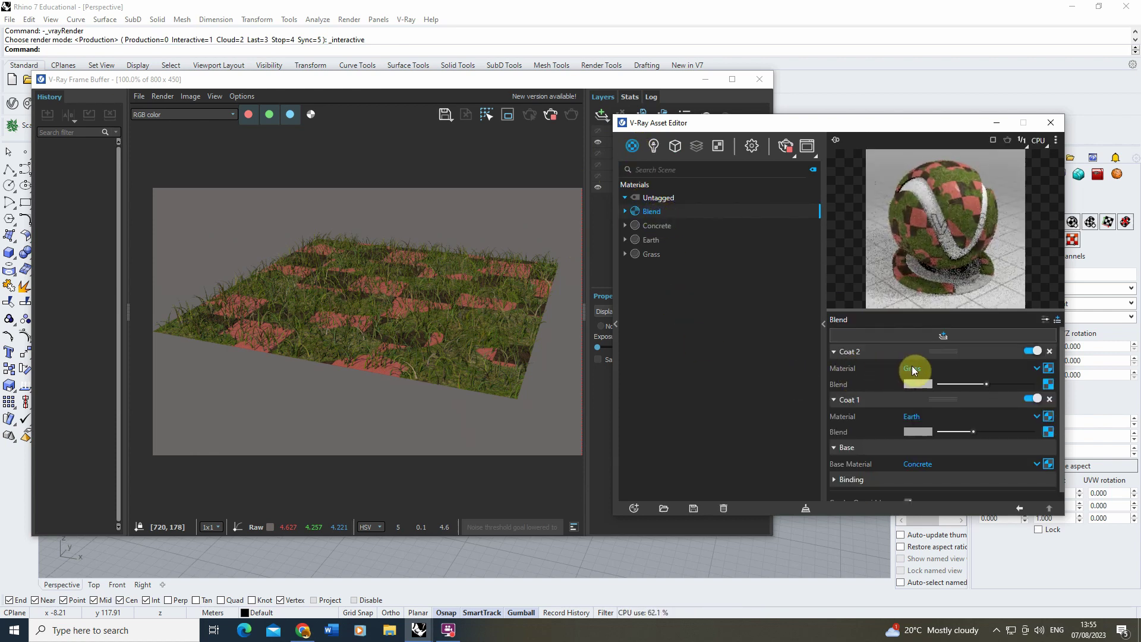
right_click(1048, 385)
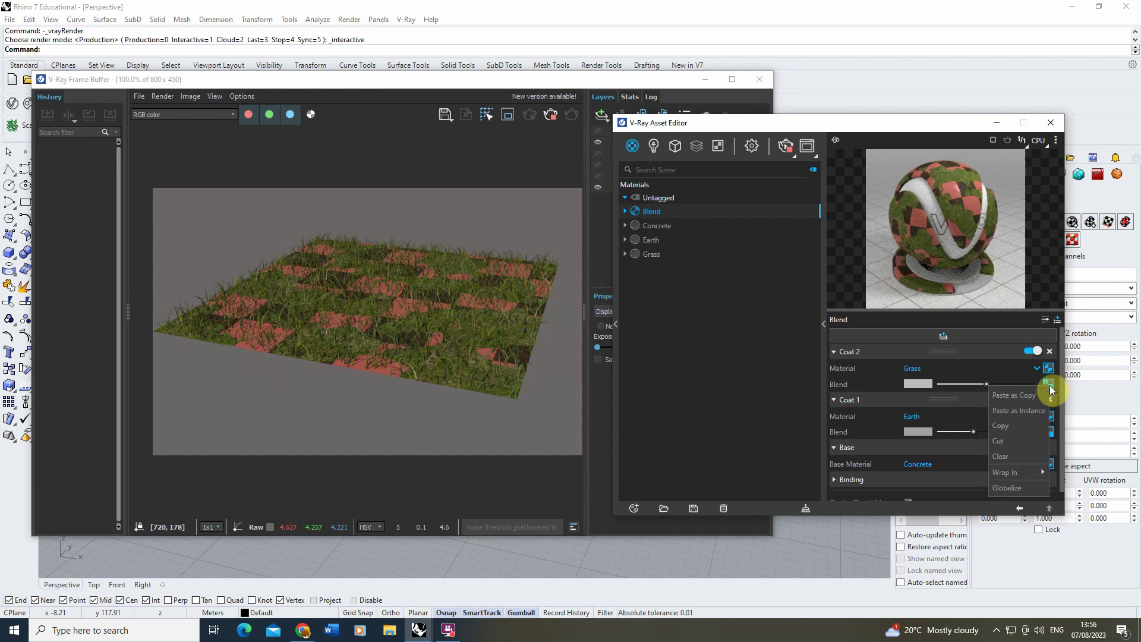
click(1009, 427)
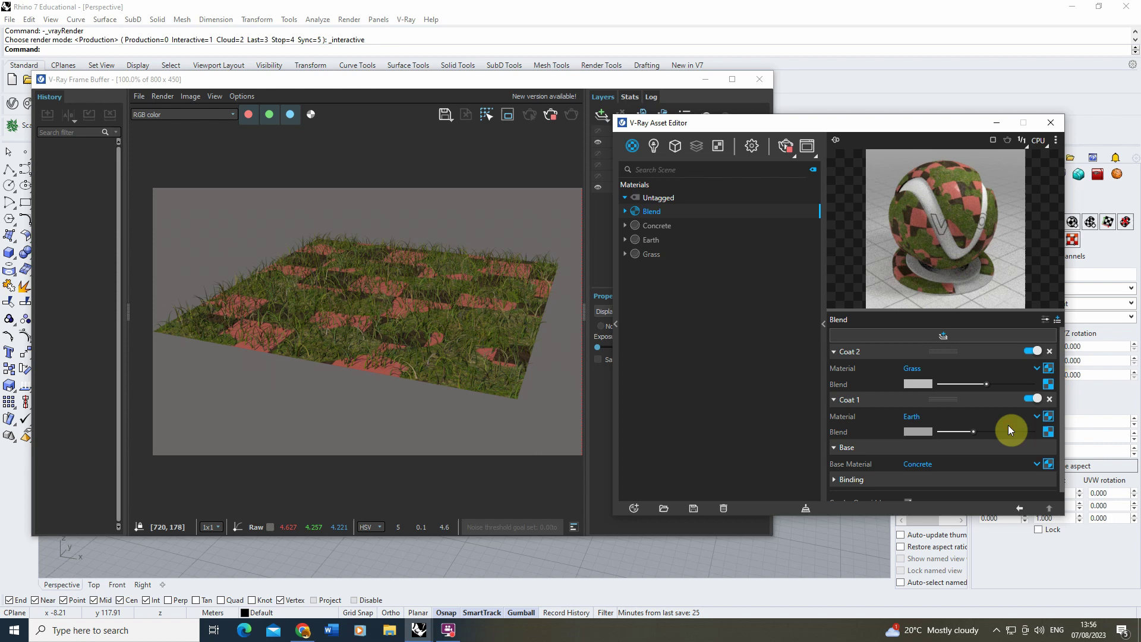
- Paste the copied texture as an instance into the fur's density map slot
click(675, 146)
click(648, 212)
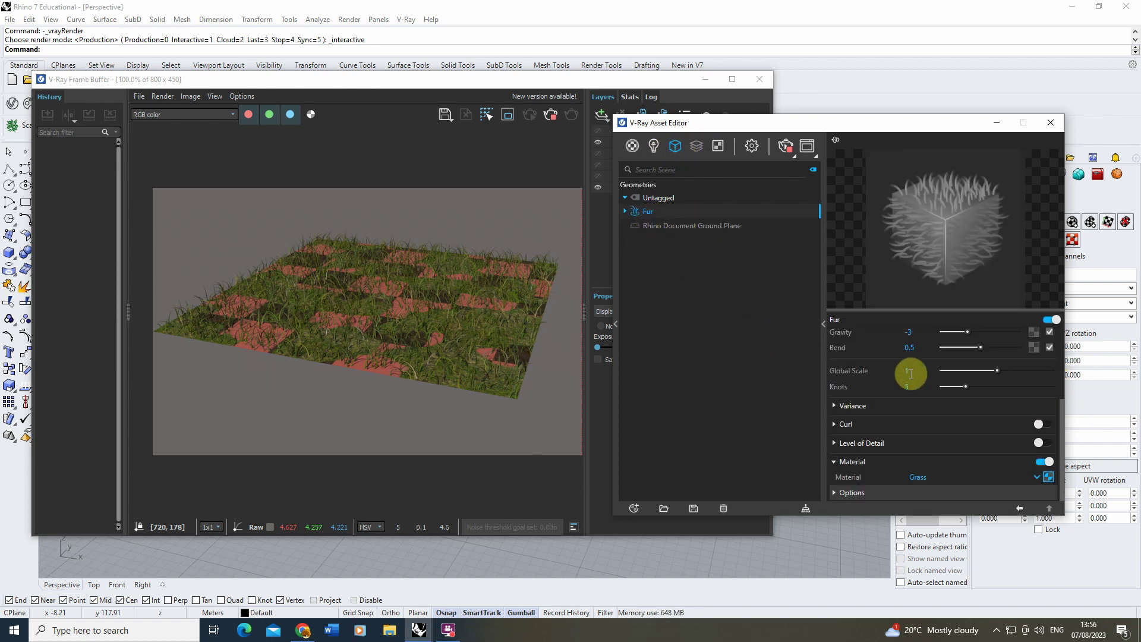
scroll(933, 394, up, 3)
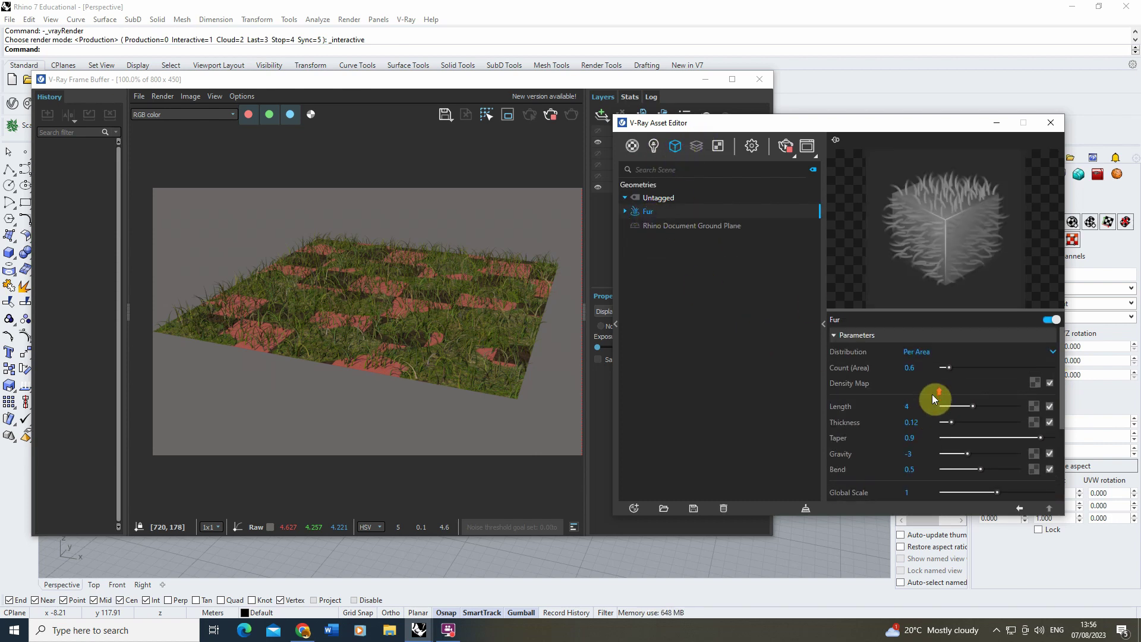
right_click(1037, 381)
click(1009, 406)
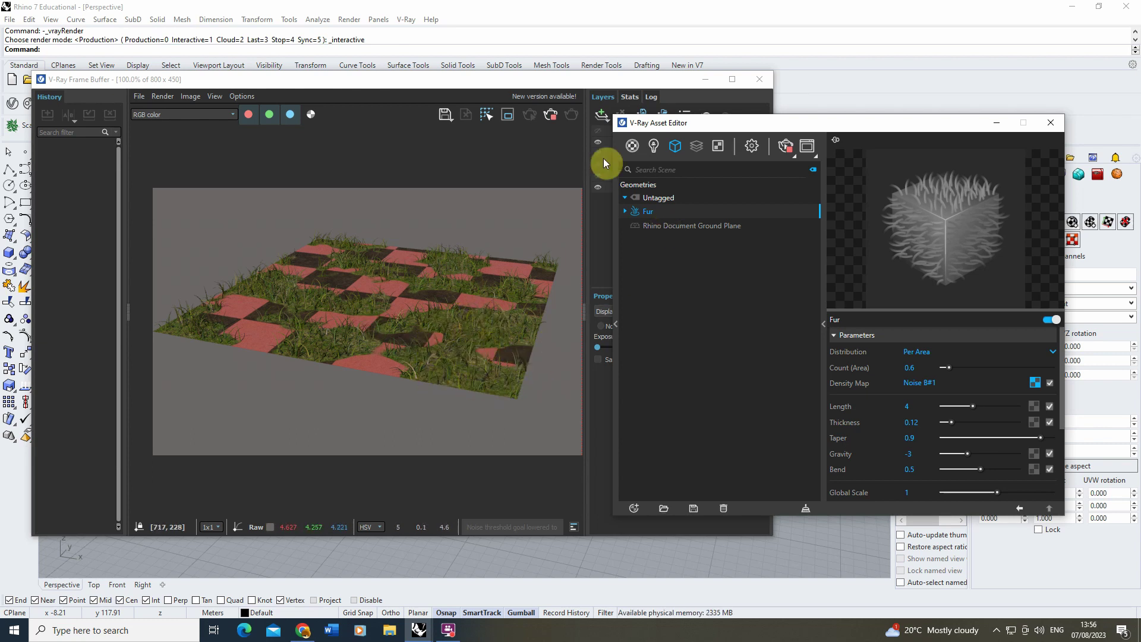
- Open the Noise B texture in the Blend material's Coat 2 blend amount and set its size to 2
click(632, 145)
click(660, 212)
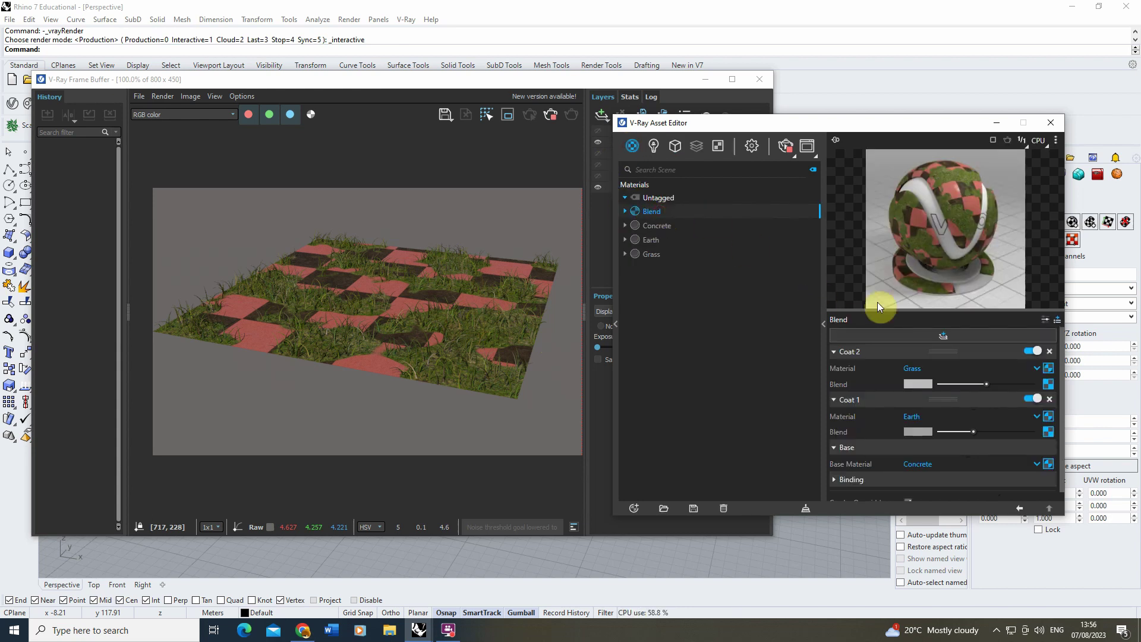
click(1048, 384)
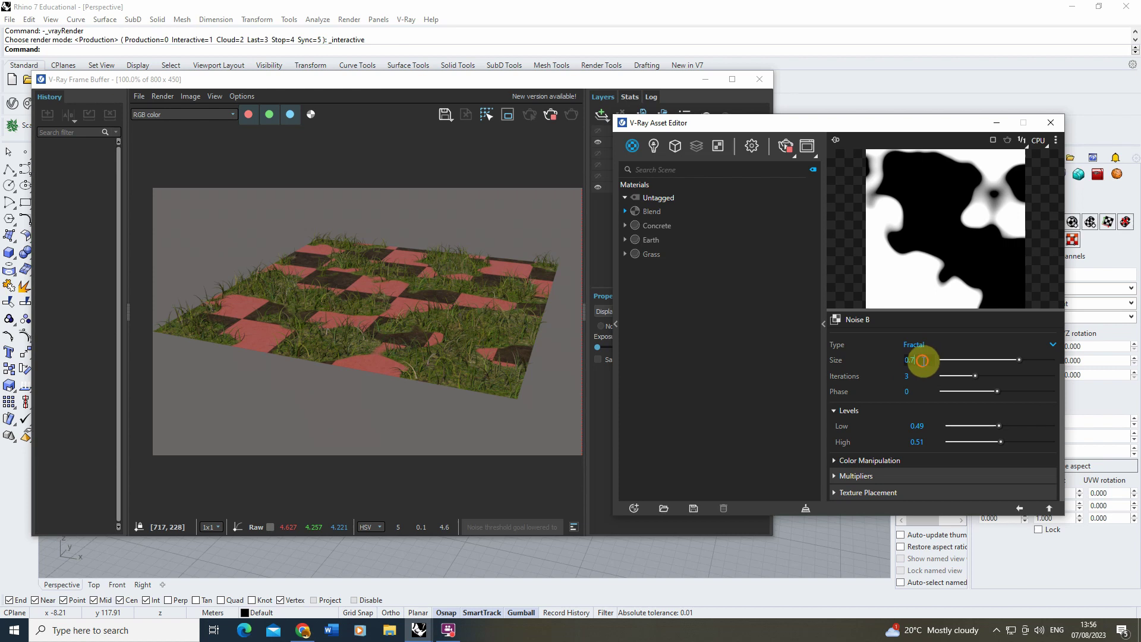
text(2)
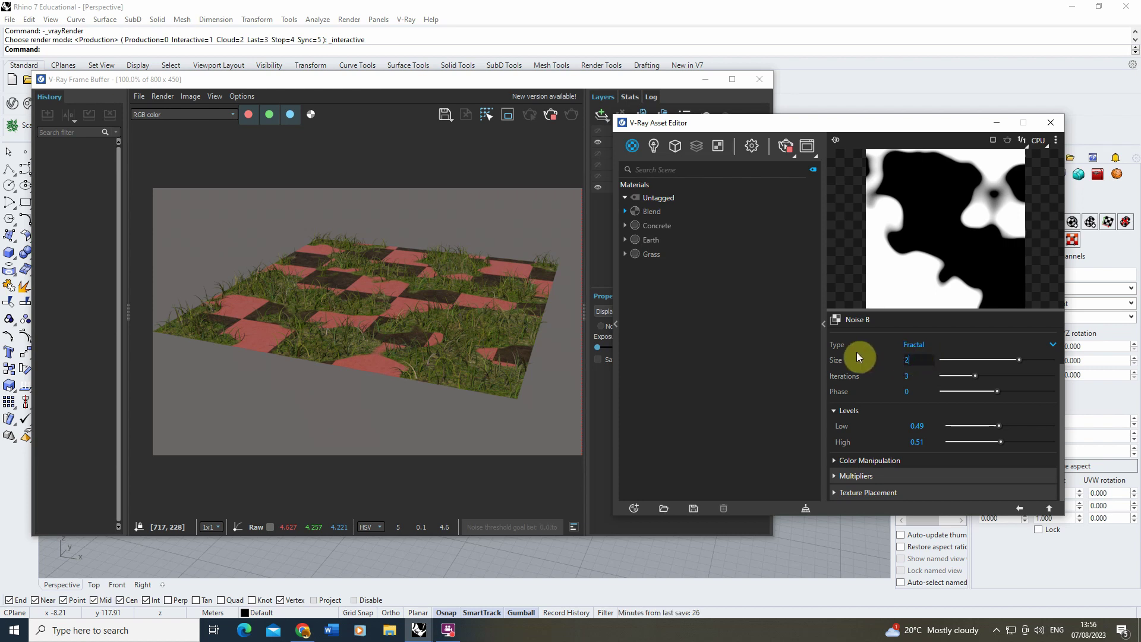
key(Return)
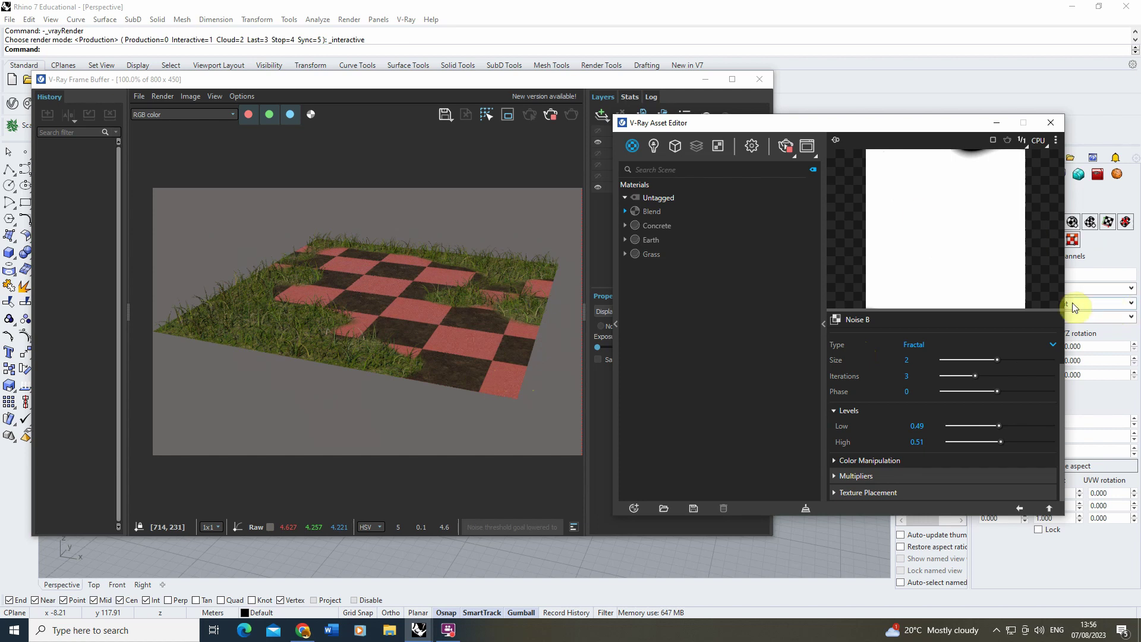
- Set the size of the Noise B texture to 0.6
click(908, 360)
text(0.)
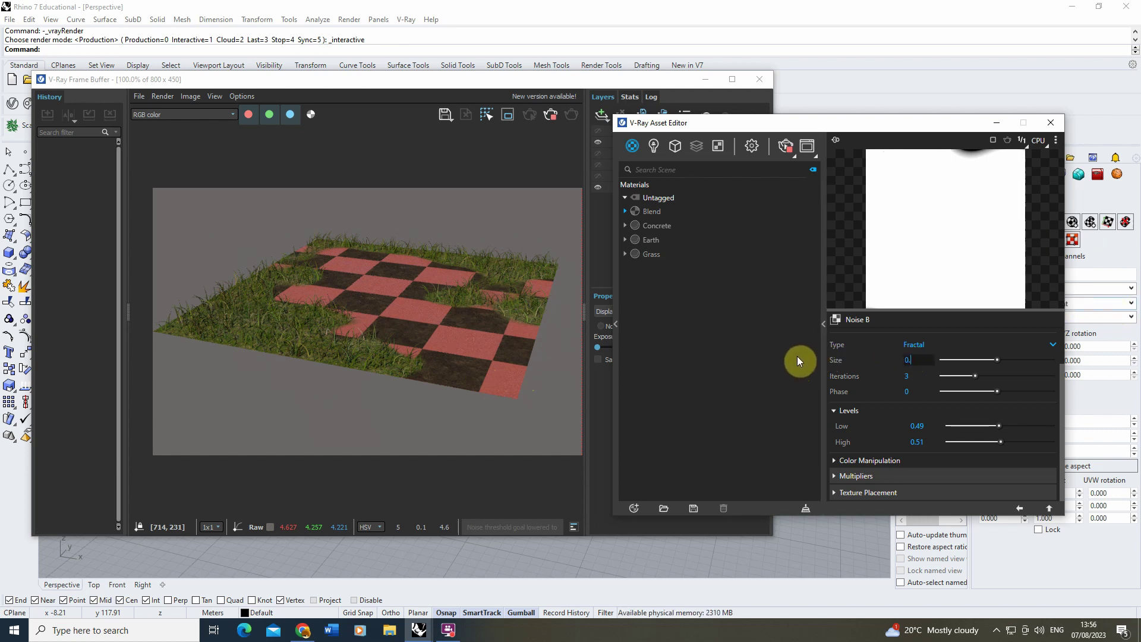
text(6)
key(Return)
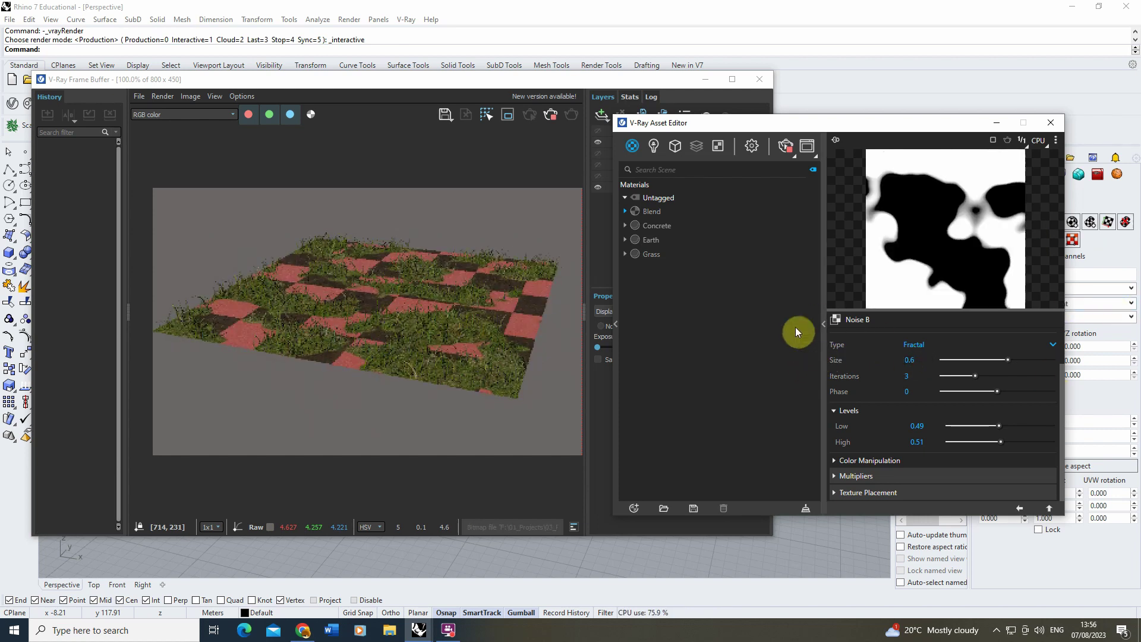
- Set the fur's count per area to 5
click(676, 149)
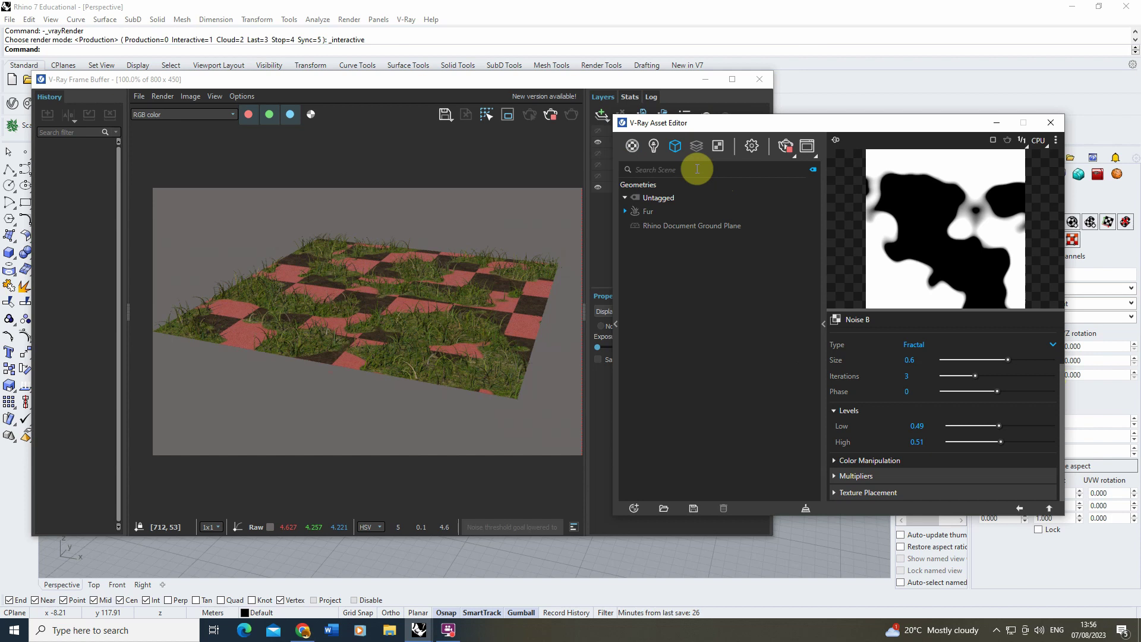
click(669, 213)
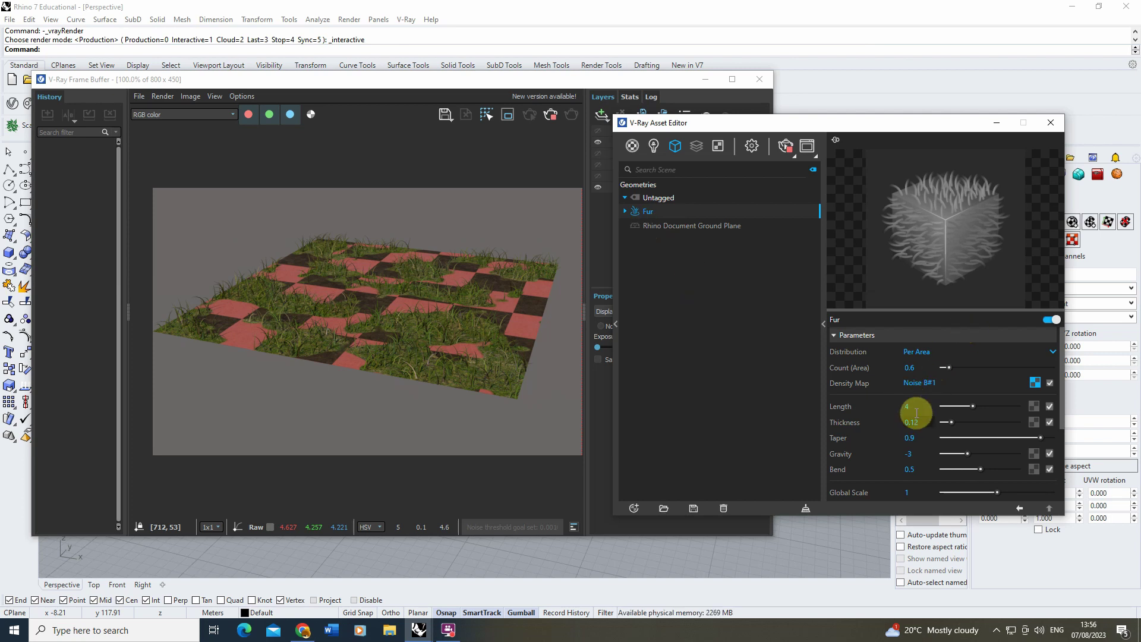
click(919, 367)
text(5)
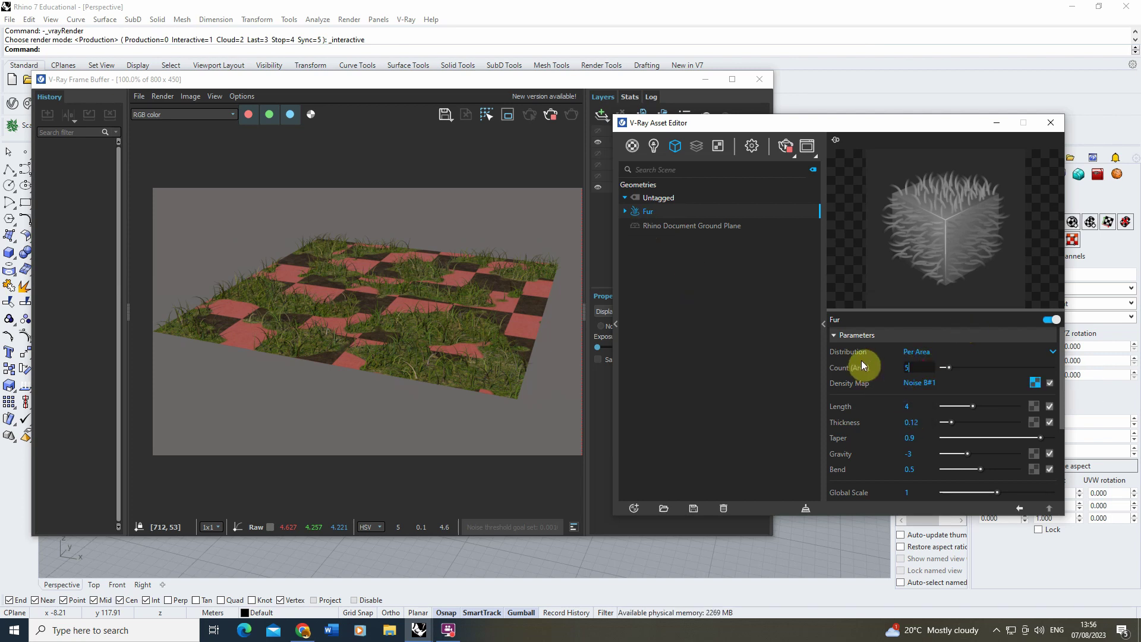
key(Return)
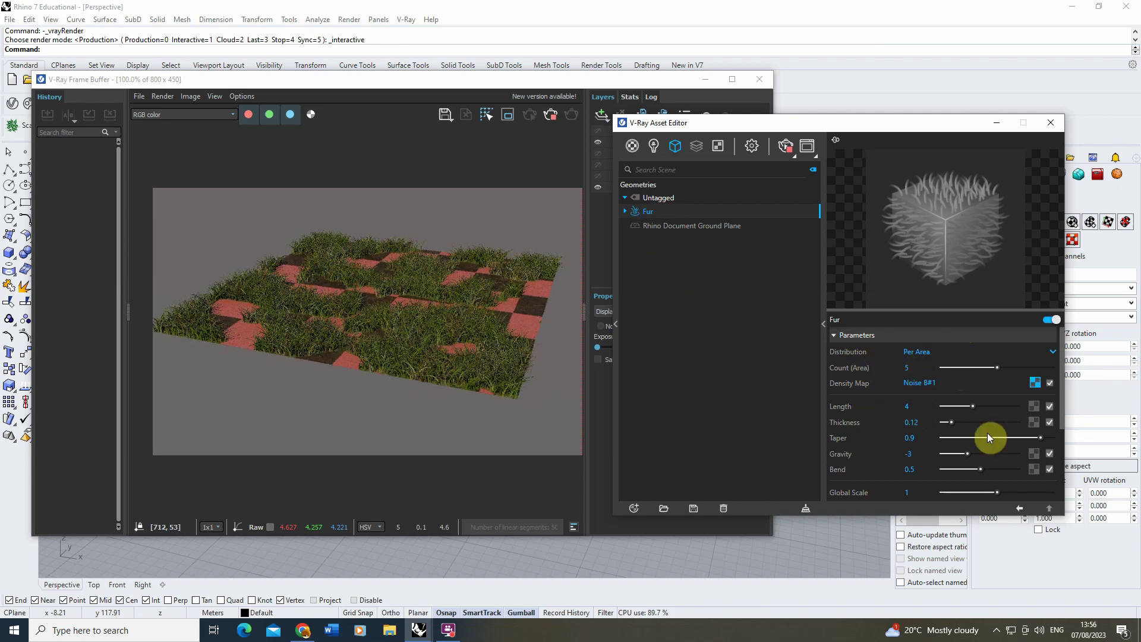
- Try a length of 6 for the fur strands
click(918, 406)
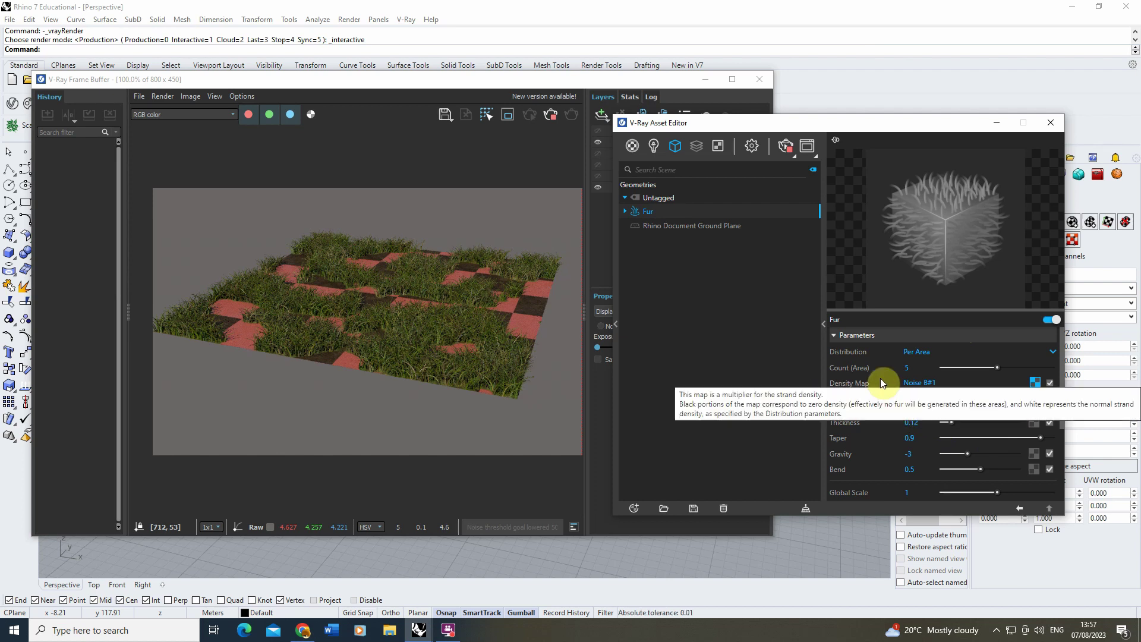
text(6)
key(Return)
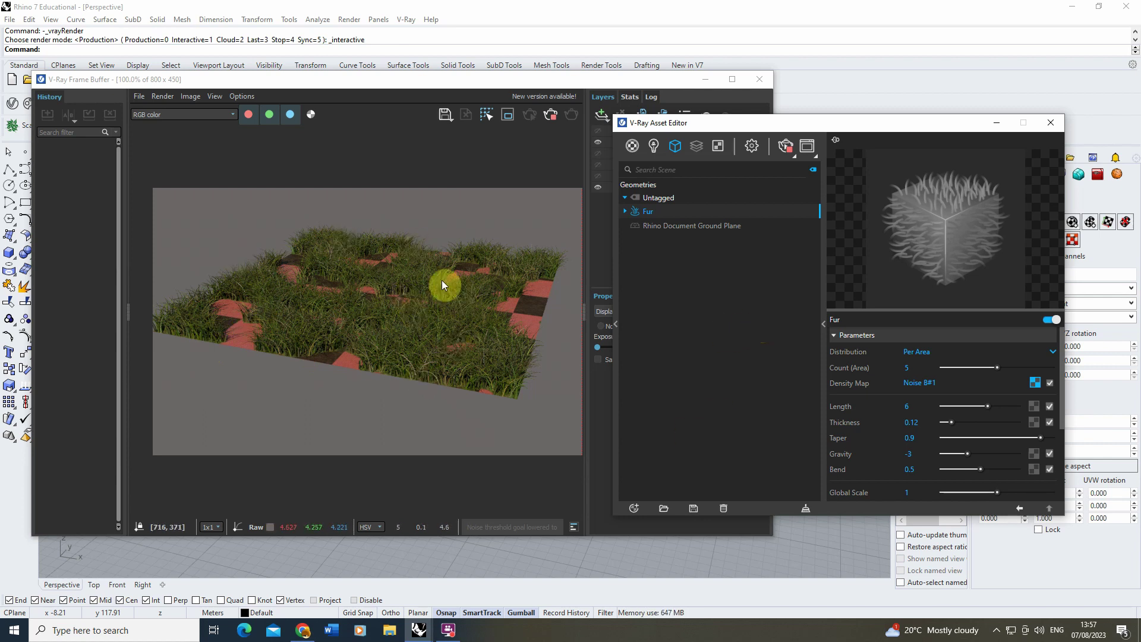
- Set the length of the fur strands to 3
click(918, 409)
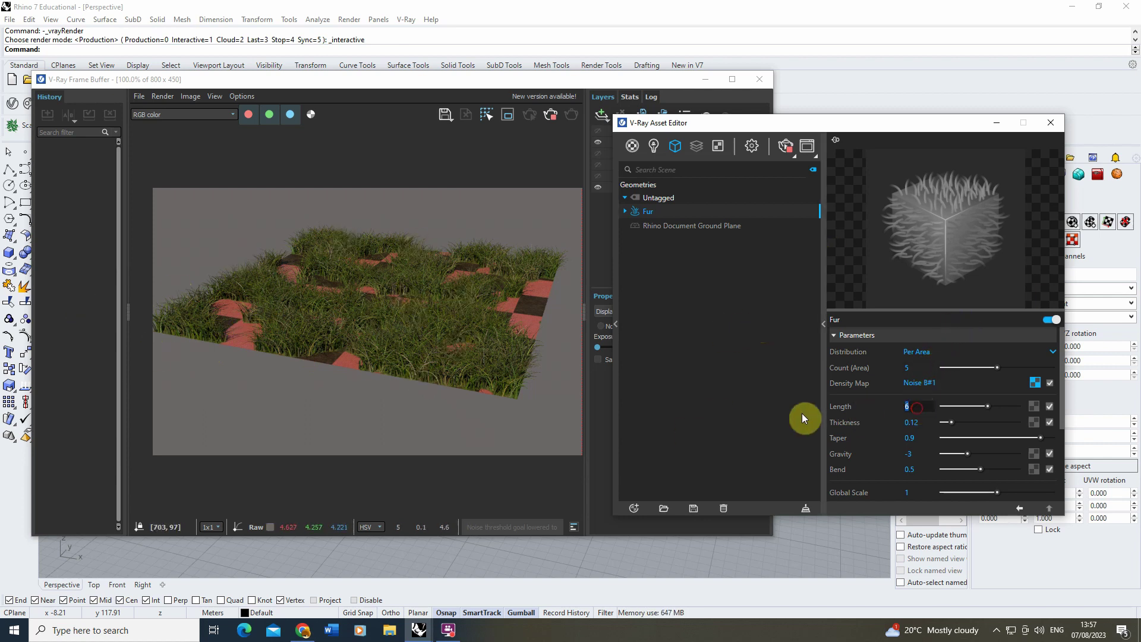
text(3)
key(Return)
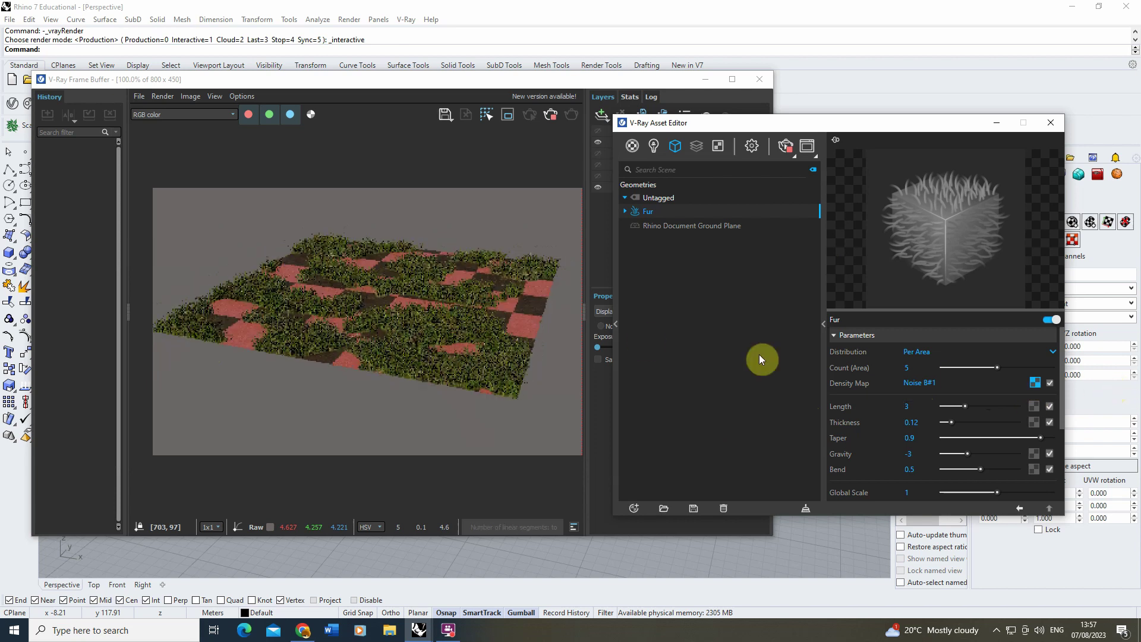
- Move the frame buffer clear of the perspective view and examine the grass render from other angles
drag(443, 82, 657, 89)
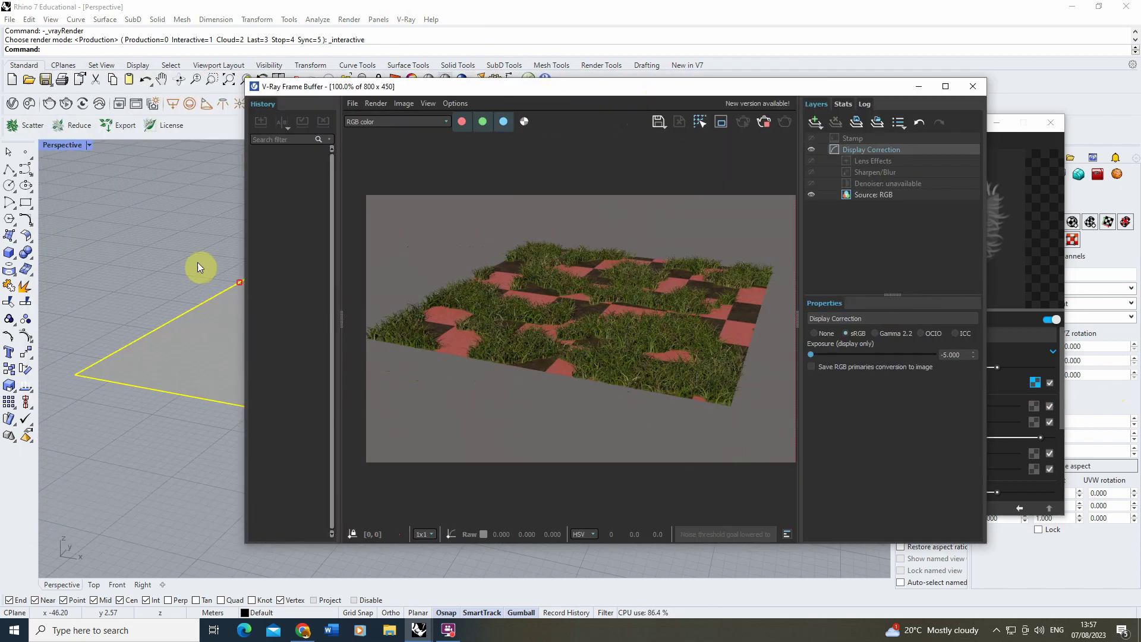
mouse_move(149, 333)
right_down()
mouse_move(131, 326)
mouse_move(140, 319)
right_up()
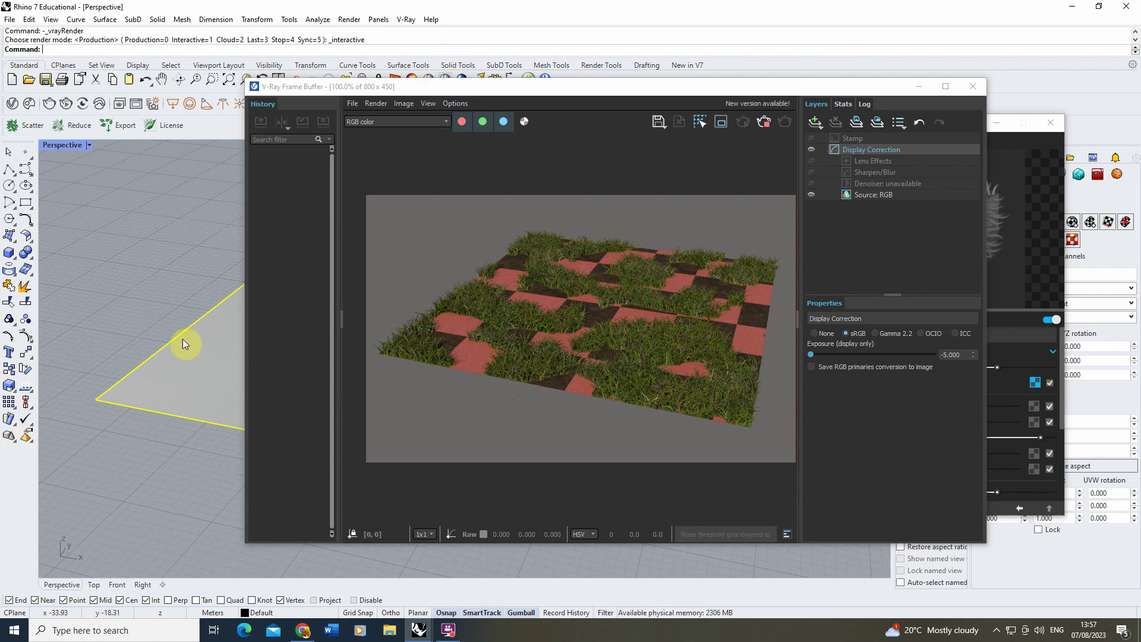
right_drag(186, 341, 157, 347)
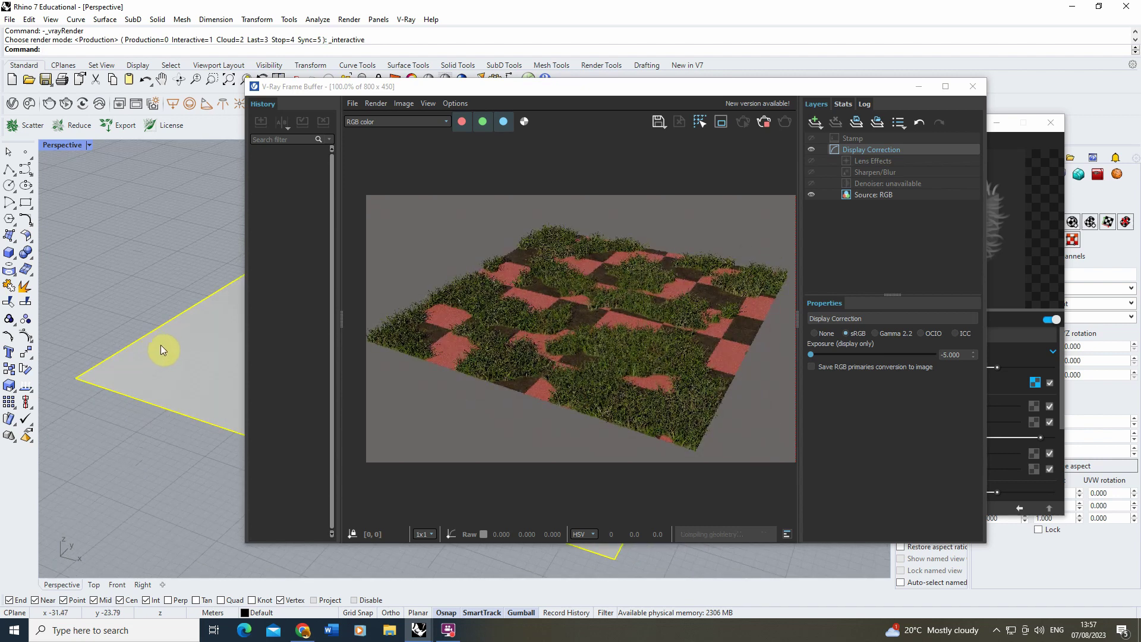